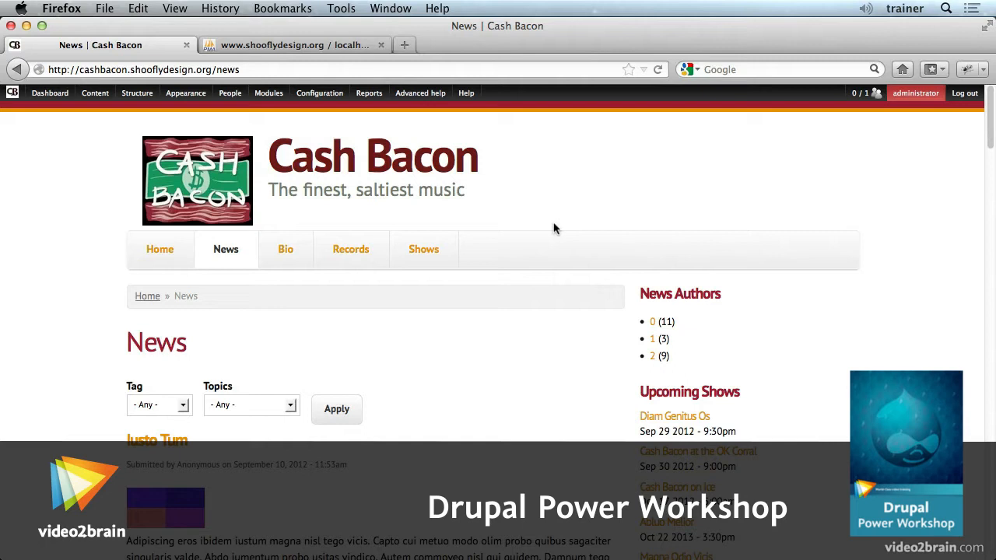
Open the view behind the News Authors block for editing.
{"action": "mouse_move", "coordinate": [643, 294]}
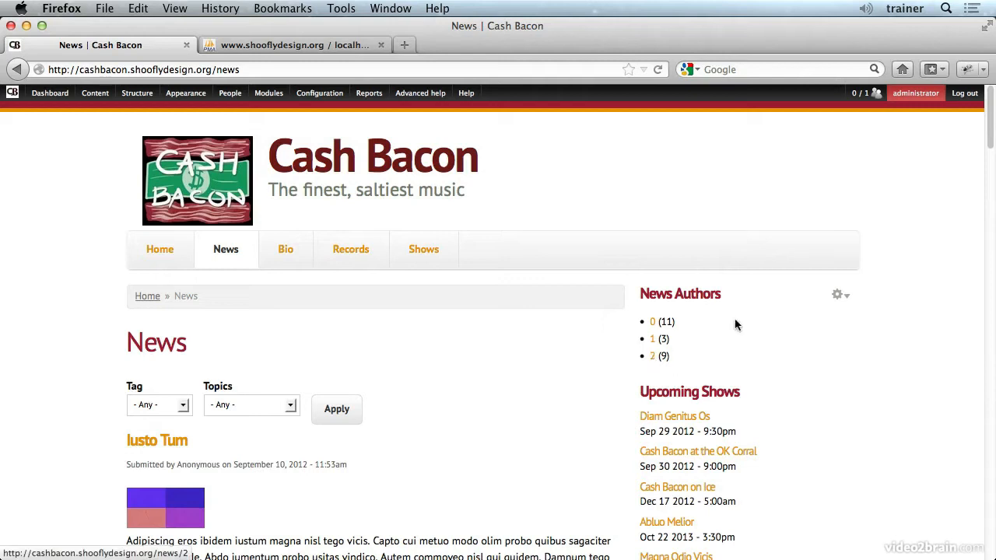
{"action": "left_click", "coordinate": [837, 297]}
{"action": "left_click", "coordinate": [829, 313]}
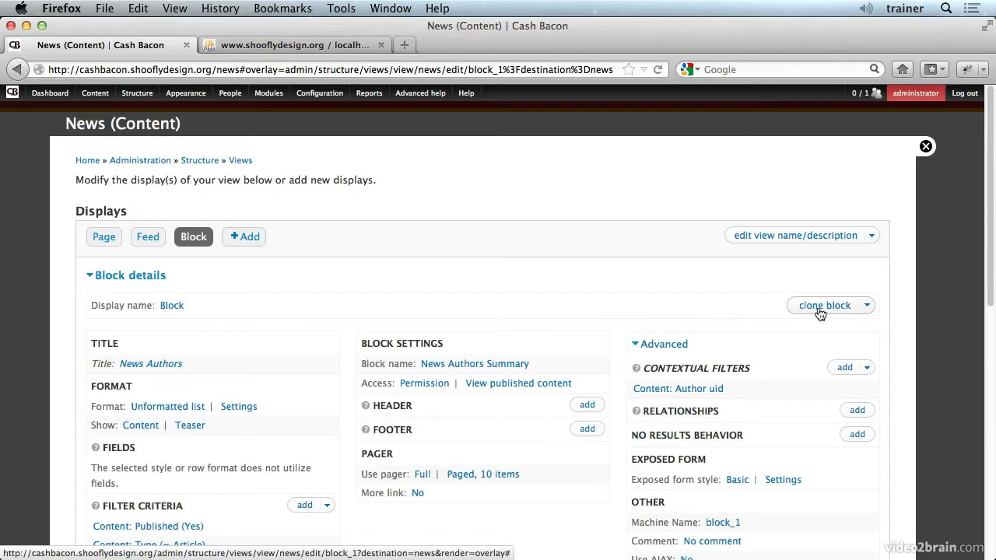
Examine the News Authors block's settings and preview, and check the node and users tables in phpMyAdmin.
{"action": "scroll", "coordinate": [551, 267], "scroll_direction": "down", "scroll_amount": 3}
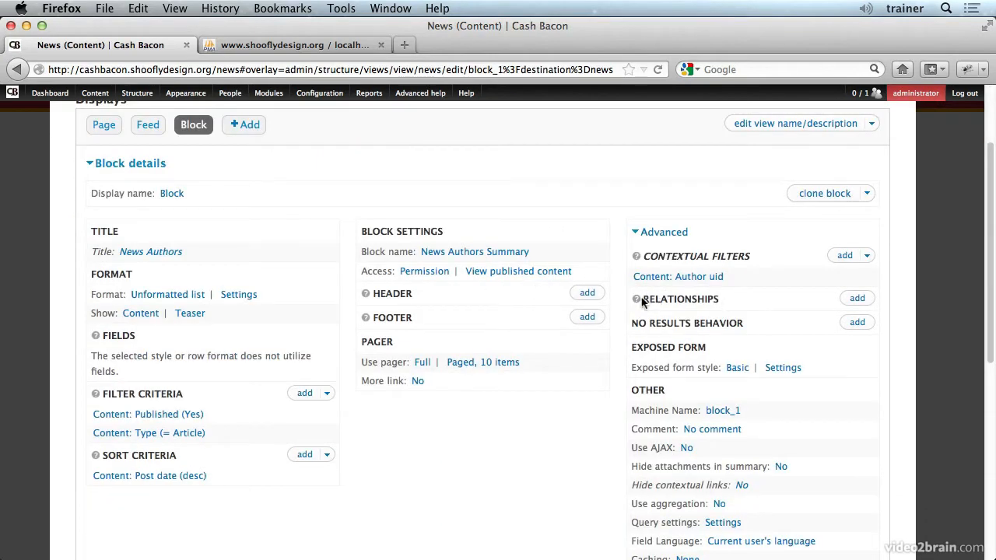
{"action": "scroll", "coordinate": [586, 333], "scroll_direction": "down", "scroll_amount": 10}
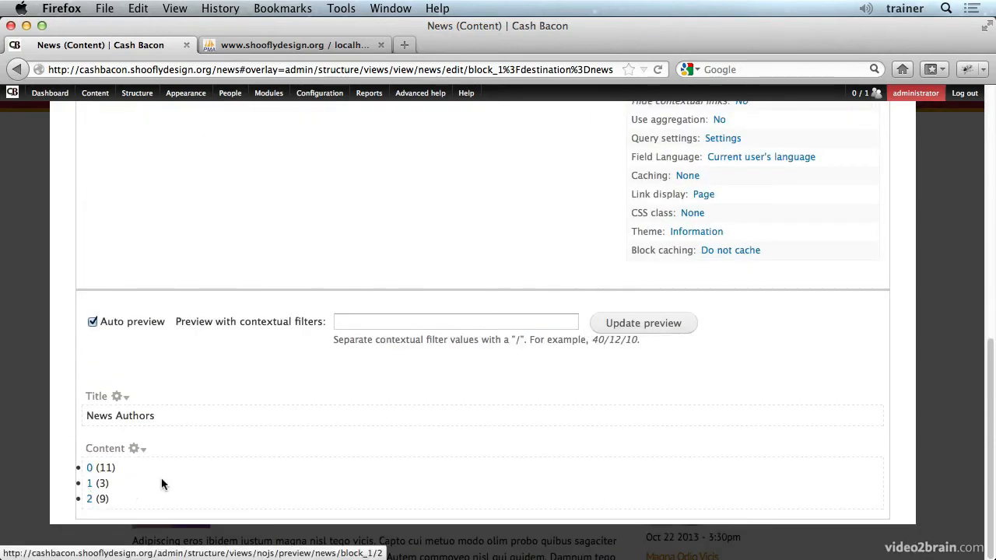
{"action": "scroll", "coordinate": [163, 472], "scroll_direction": "up", "scroll_amount": 2}
{"action": "scroll", "coordinate": [164, 470], "scroll_direction": "up", "scroll_amount": 9}
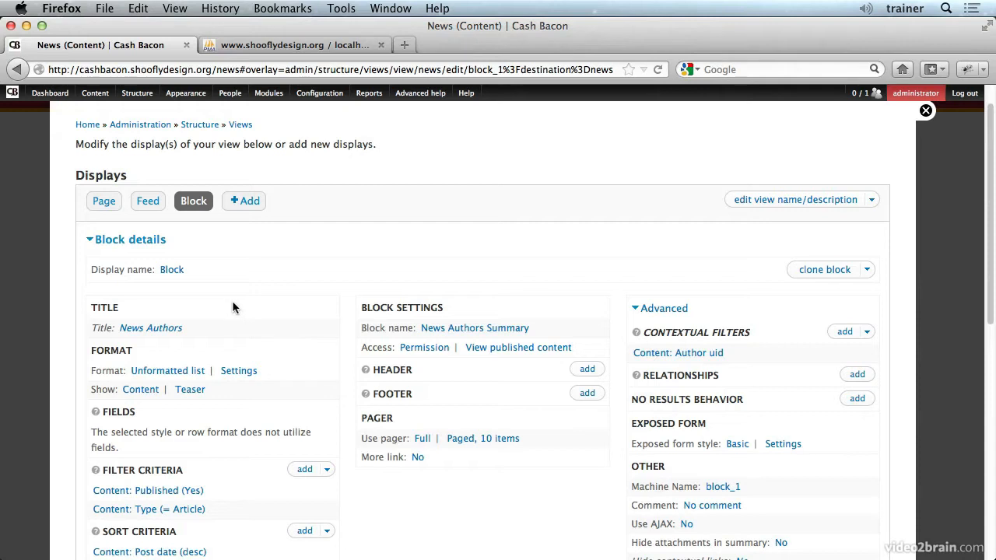
{"action": "scroll", "coordinate": [230, 303], "scroll_direction": "down", "scroll_amount": 3}
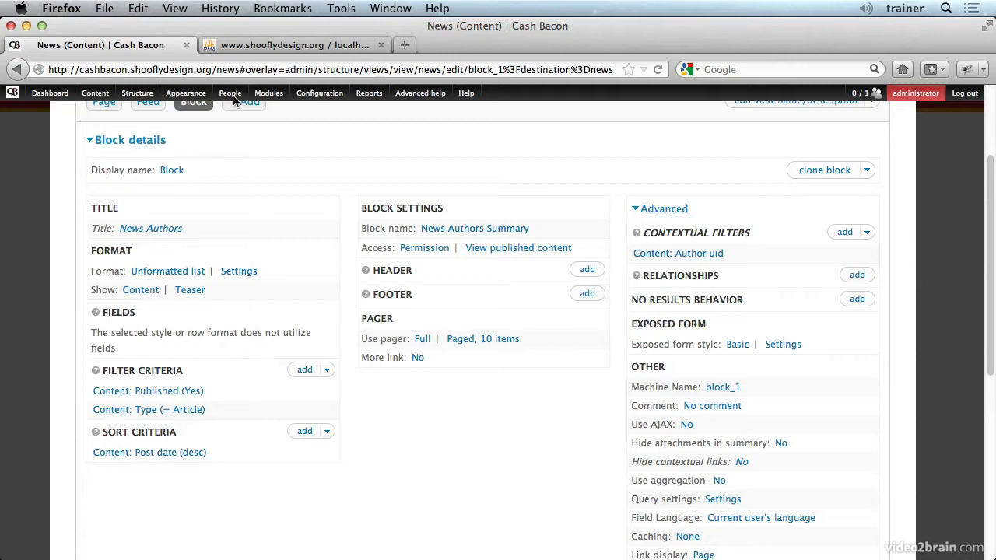
{"action": "left_click", "coordinate": [265, 47]}
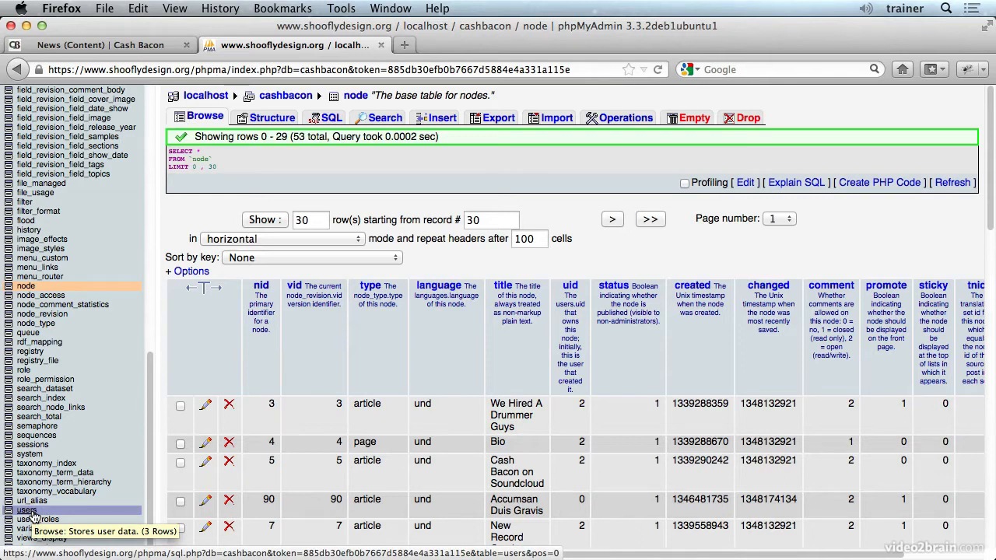
{"action": "left_click", "coordinate": [130, 51]}
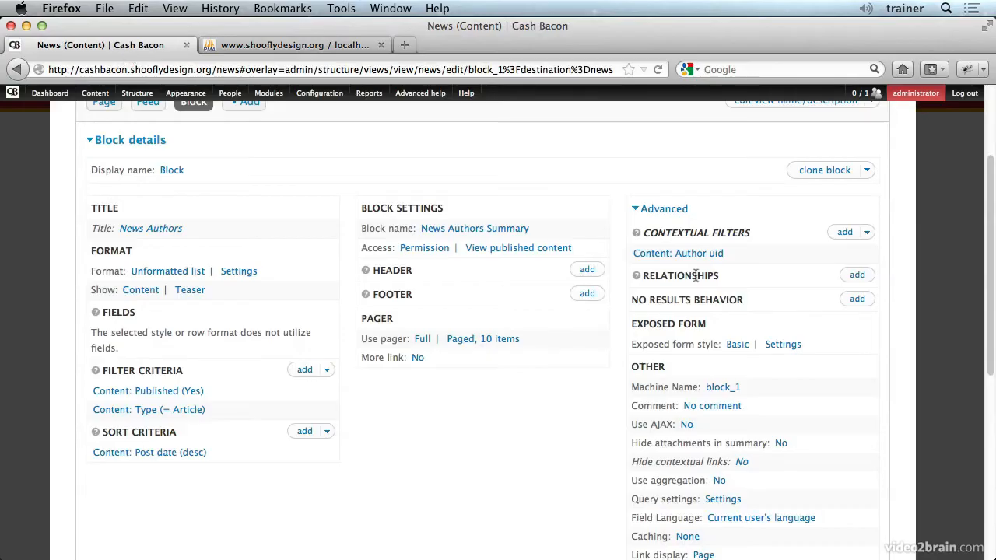
Add the Content: Author relationship for all displays, with the default identifier and without requiring it.
{"action": "left_click", "coordinate": [868, 278]}
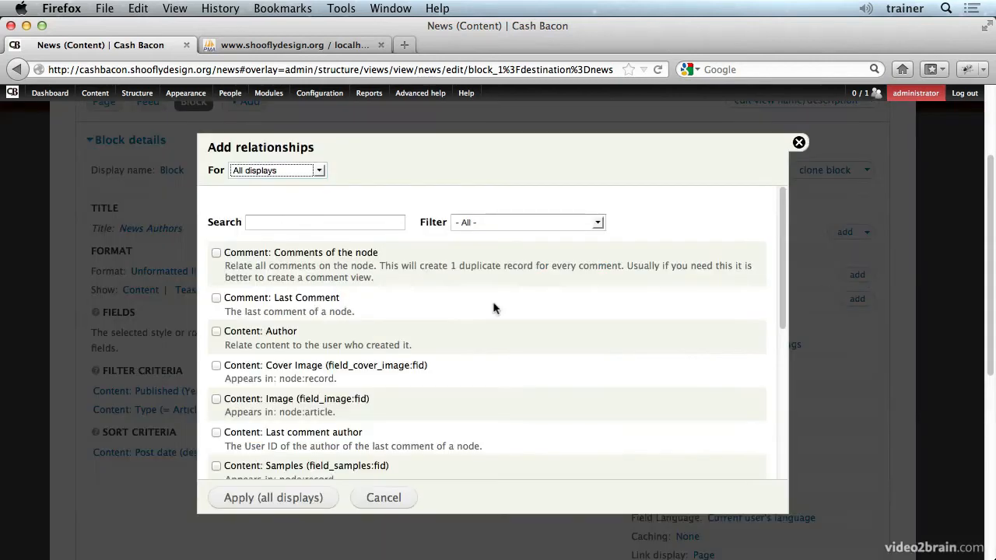
{"action": "left_click", "coordinate": [307, 225]}
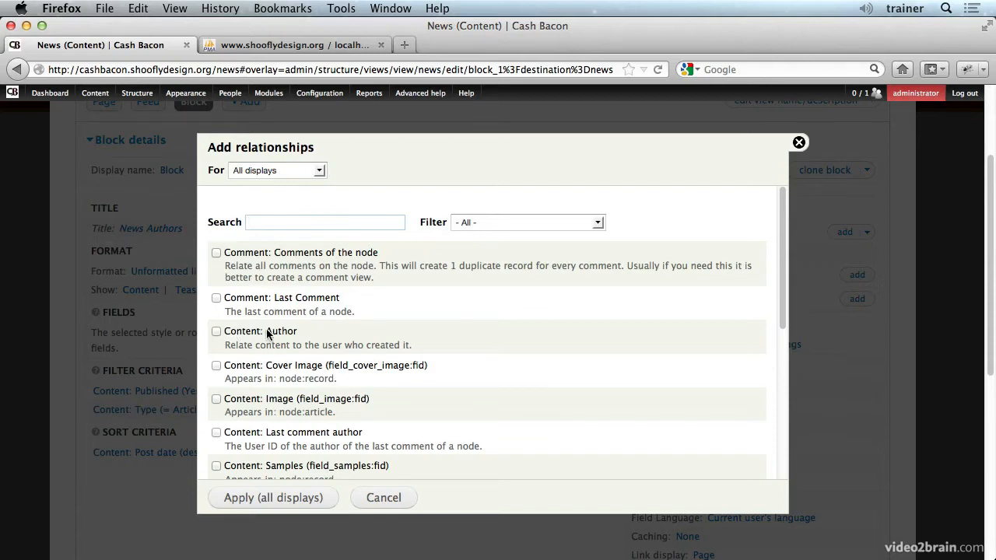
{"action": "left_click", "coordinate": [231, 335]}
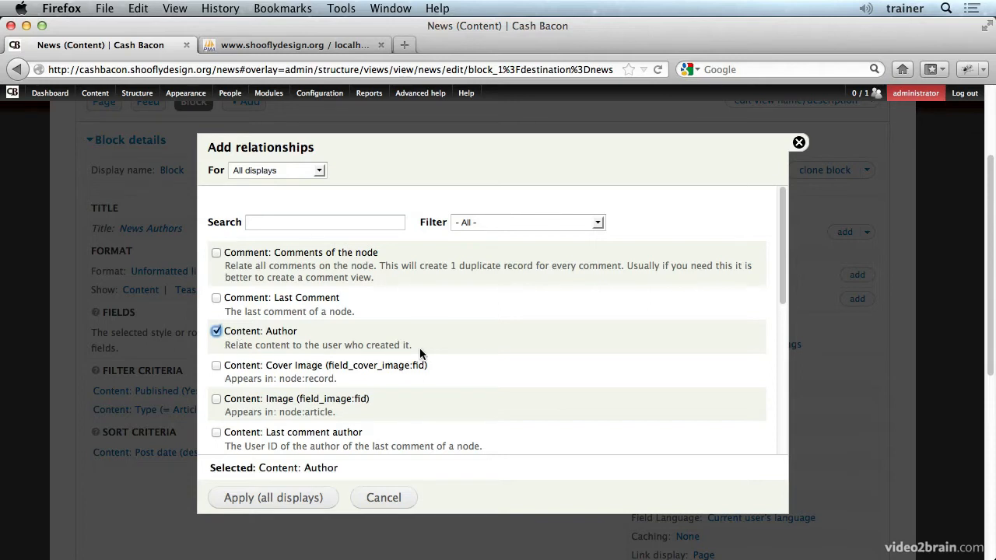
{"action": "scroll", "coordinate": [419, 354], "scroll_direction": "down", "scroll_amount": 5}
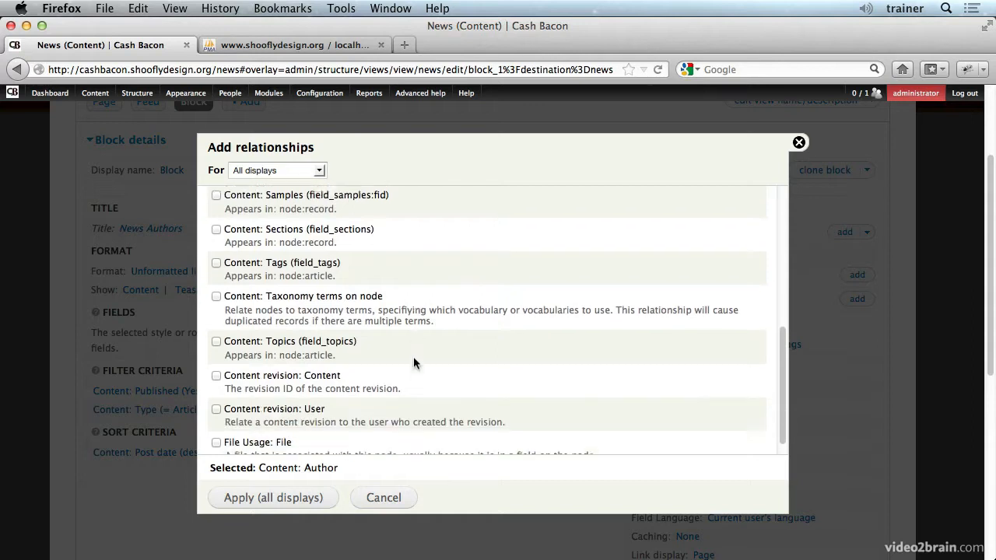
{"action": "scroll", "coordinate": [413, 358], "scroll_direction": "up", "scroll_amount": 5}
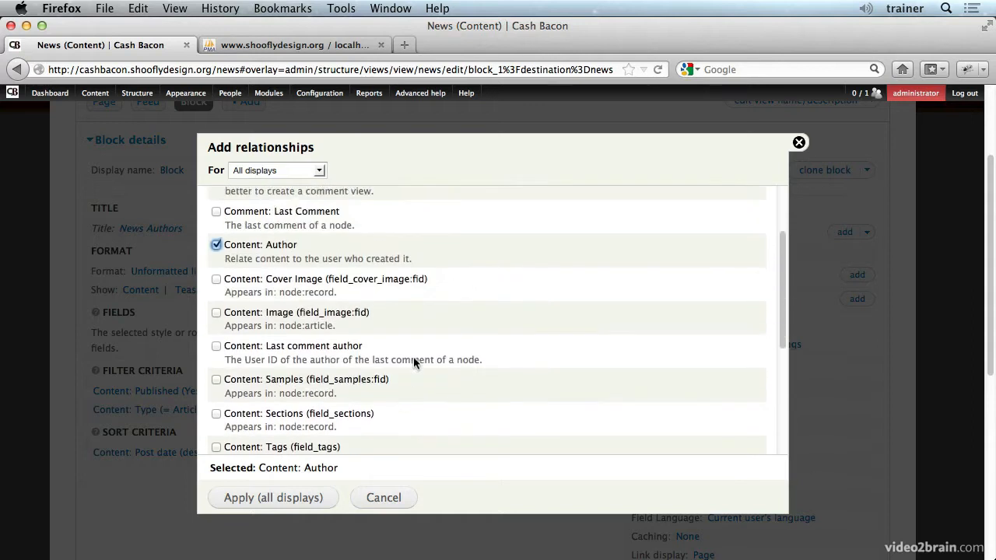
{"action": "scroll", "coordinate": [413, 362], "scroll_direction": "up", "scroll_amount": 3}
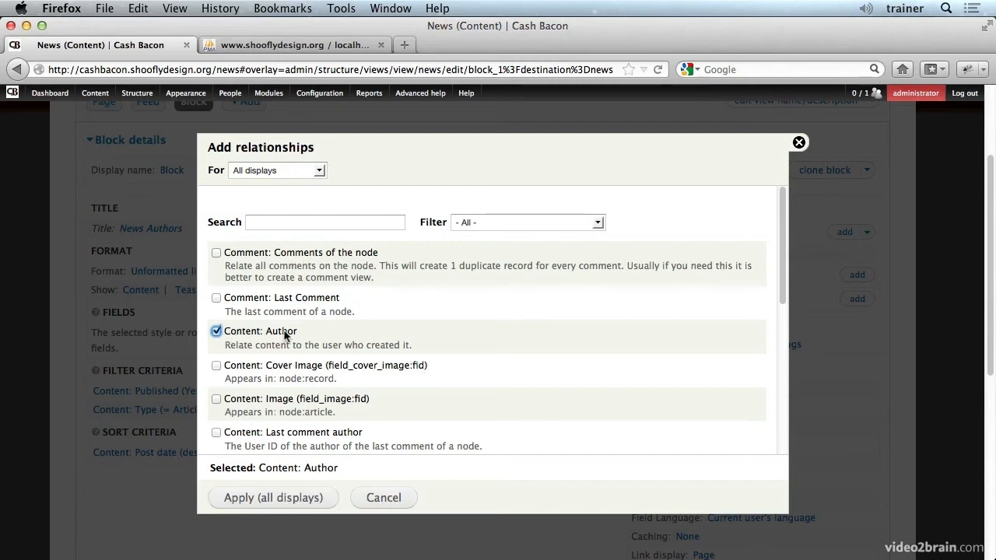
{"action": "left_click", "coordinate": [275, 498]}
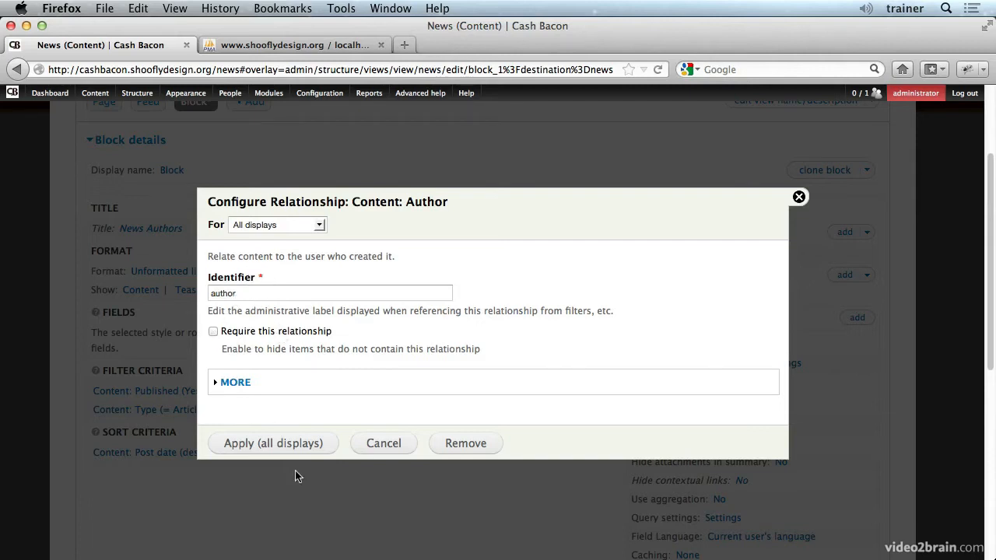
{"action": "left_click", "coordinate": [294, 452]}
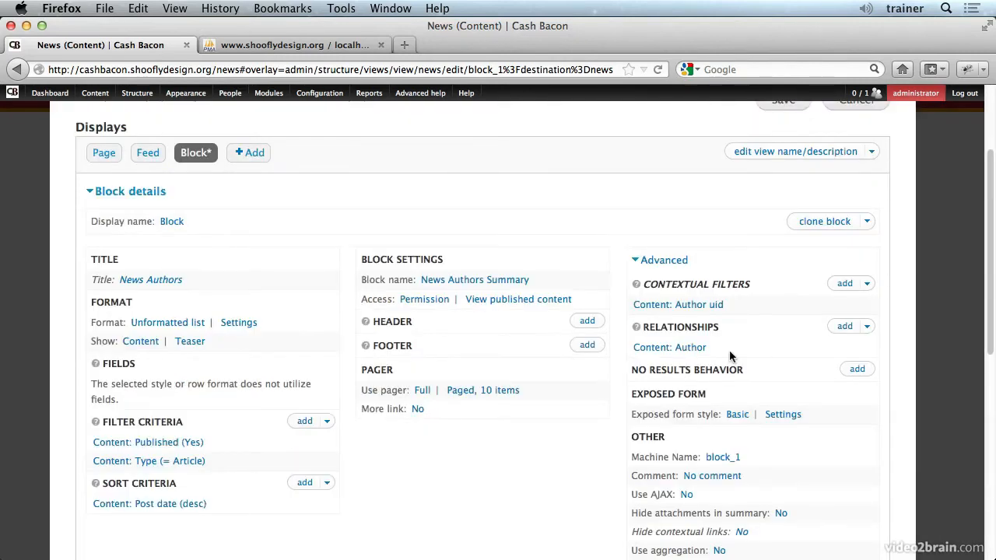
{"action": "left_click", "coordinate": [667, 309]}
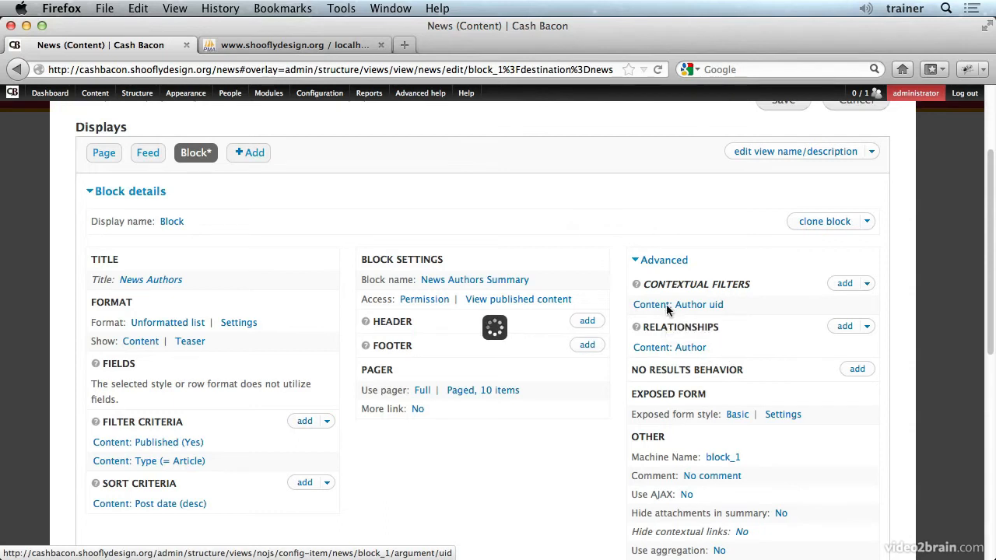
{"action": "scroll", "coordinate": [496, 333], "scroll_direction": "down", "scroll_amount": 10}
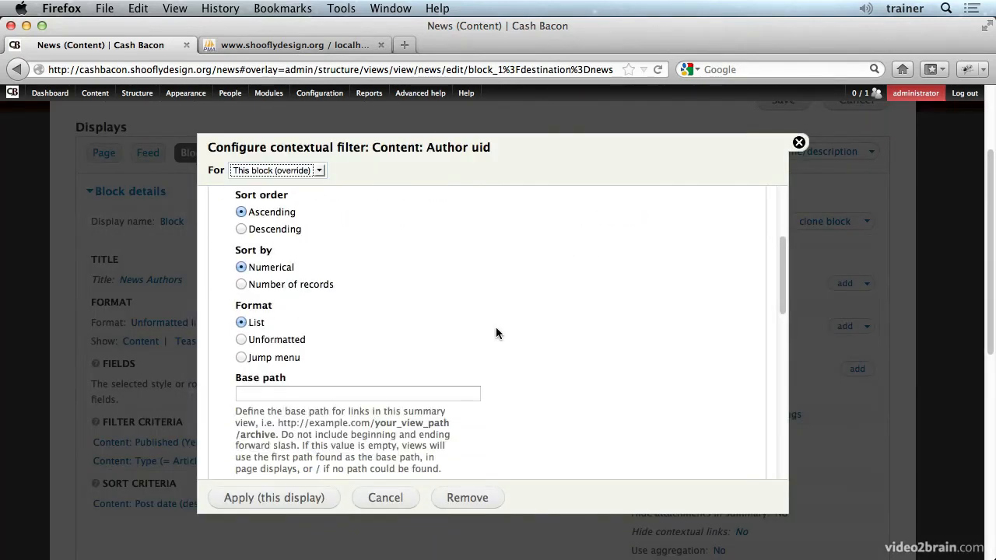
{"action": "scroll", "coordinate": [495, 333], "scroll_direction": "down", "scroll_amount": 2}
{"action": "scroll", "coordinate": [495, 333], "scroll_direction": "up", "scroll_amount": 10}
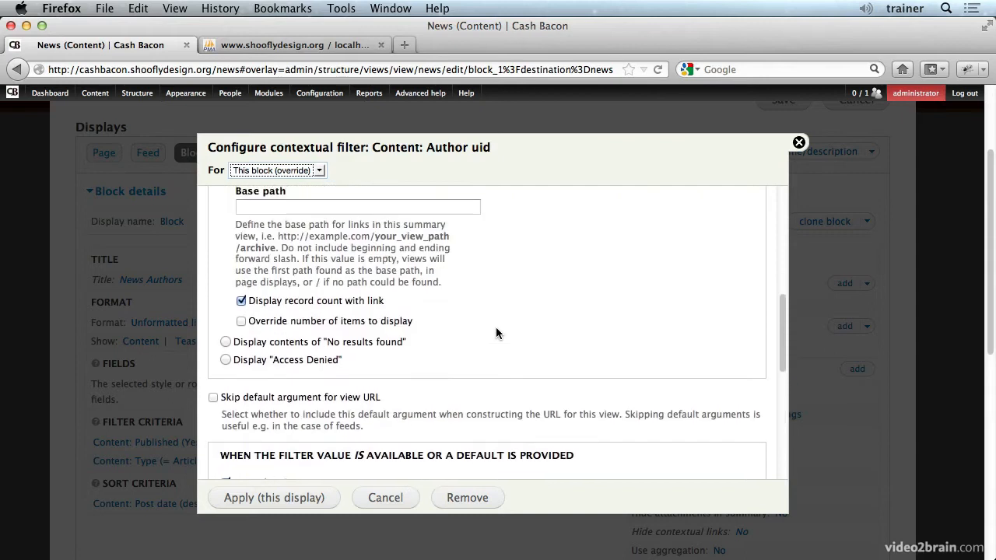
{"action": "left_click", "coordinate": [387, 496]}
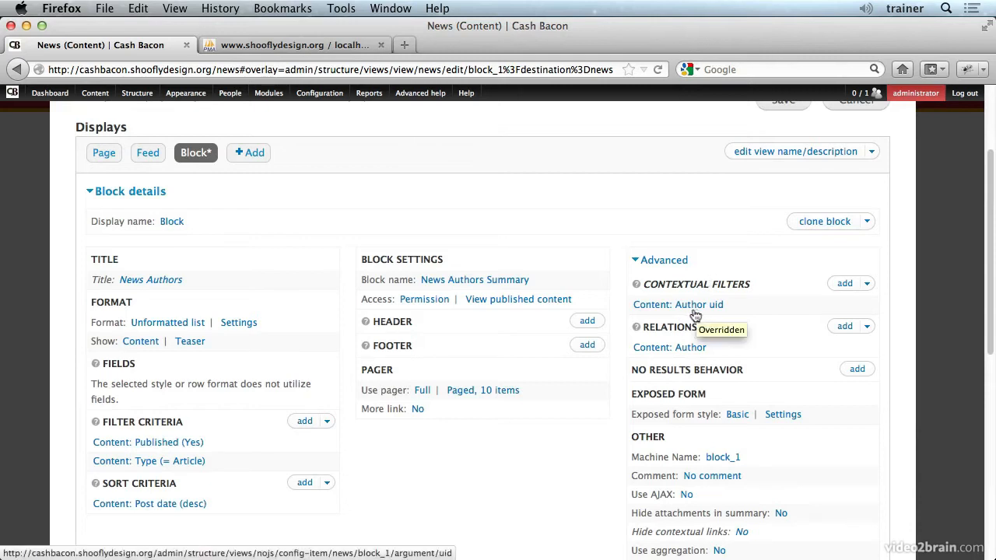
Search the contextual filters for "author" and add User: Name to this block only.
{"action": "left_click", "coordinate": [845, 285]}
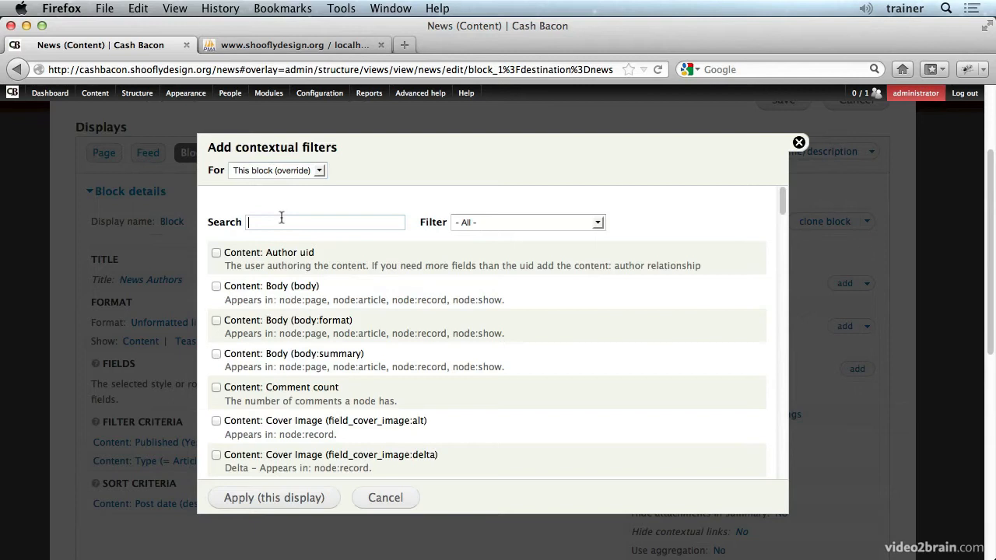
{"action": "type", "text": "author"}
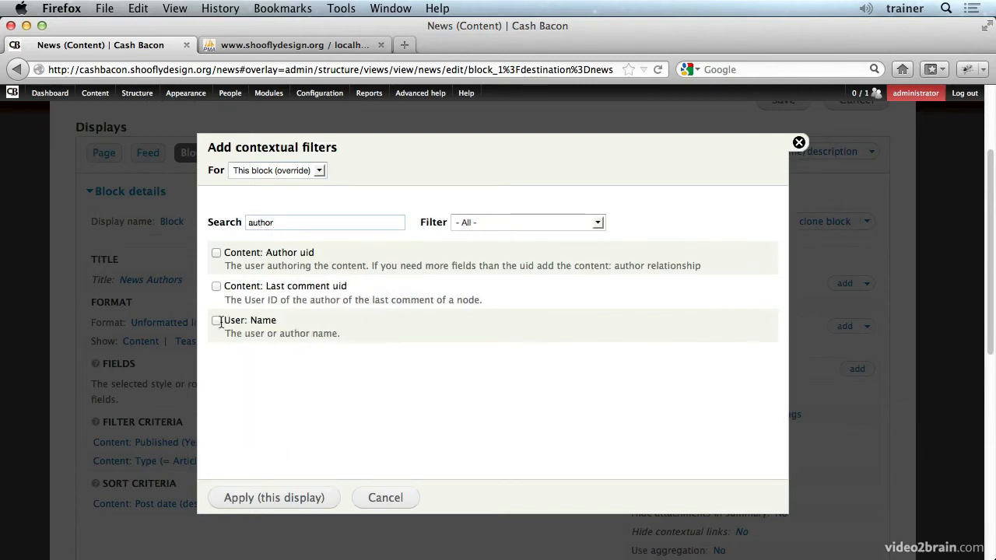
{"action": "left_click", "coordinate": [265, 324]}
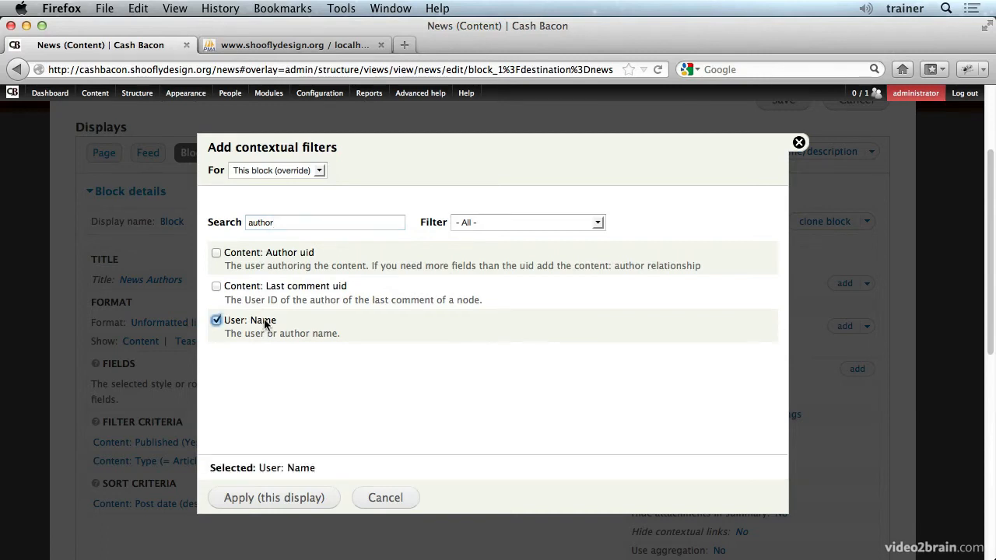
{"action": "left_click", "coordinate": [301, 506]}
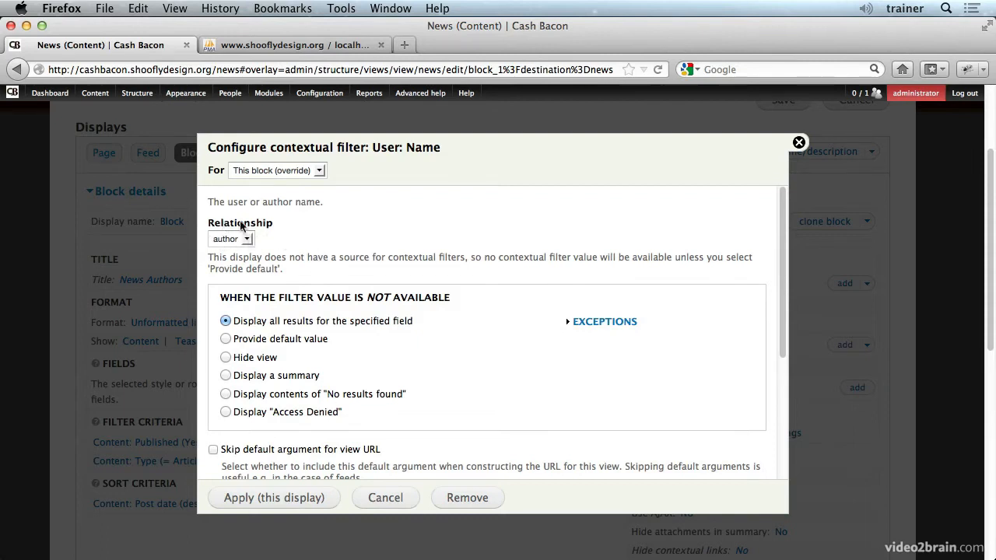
Keep the author relationship for the User: Name filter and display a summary when the filter value is not available.
{"action": "left_click", "coordinate": [242, 239]}
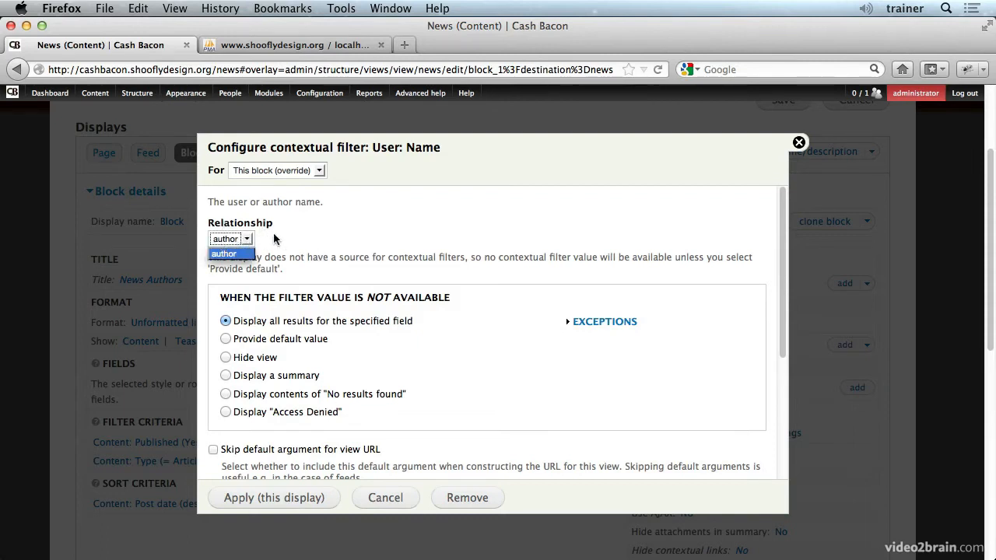
{"action": "left_click", "coordinate": [274, 238]}
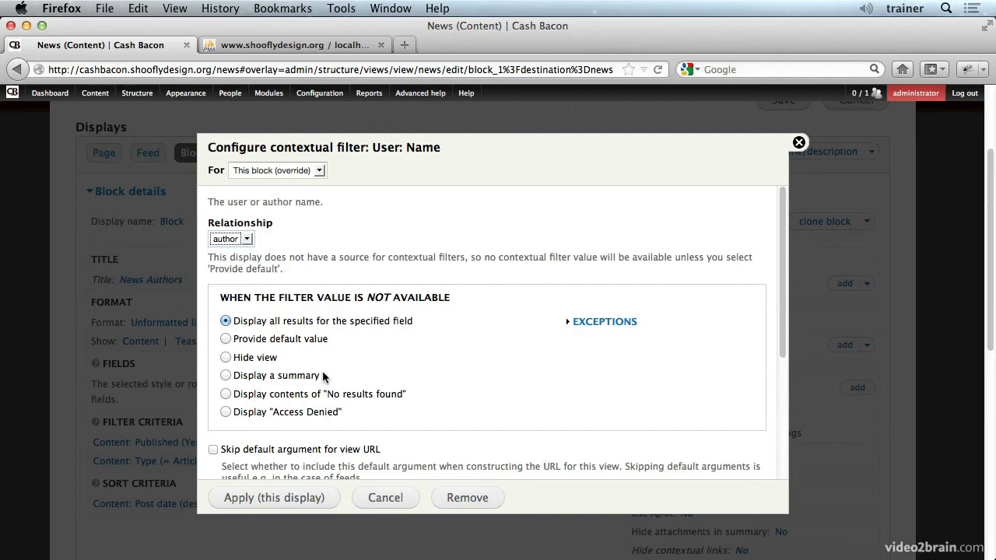
{"action": "left_click", "coordinate": [300, 379]}
{"action": "scroll", "coordinate": [321, 389], "scroll_direction": "down", "scroll_amount": 3}
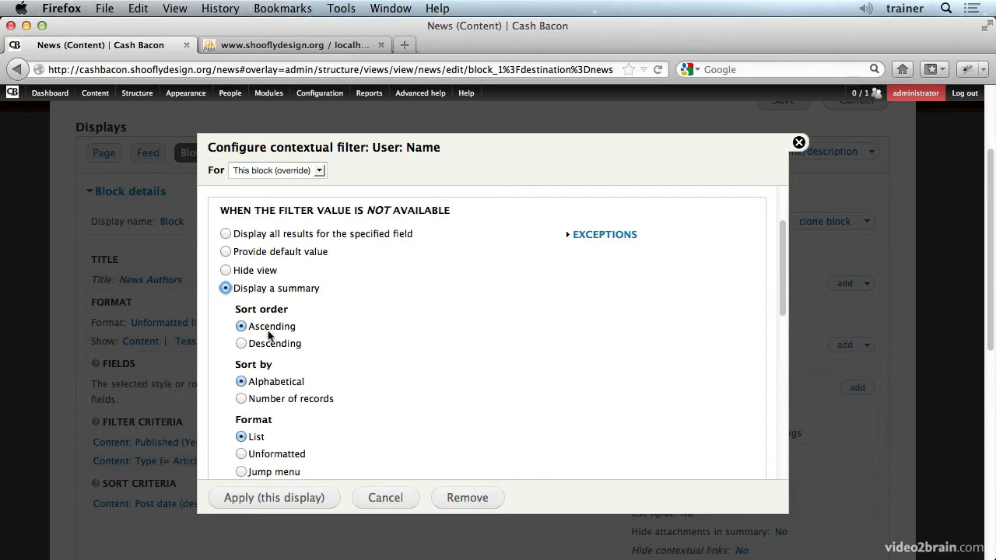
{"action": "scroll", "coordinate": [354, 405], "scroll_direction": "down", "scroll_amount": 3}
{"action": "scroll", "coordinate": [356, 332], "scroll_direction": "down", "scroll_amount": 7}
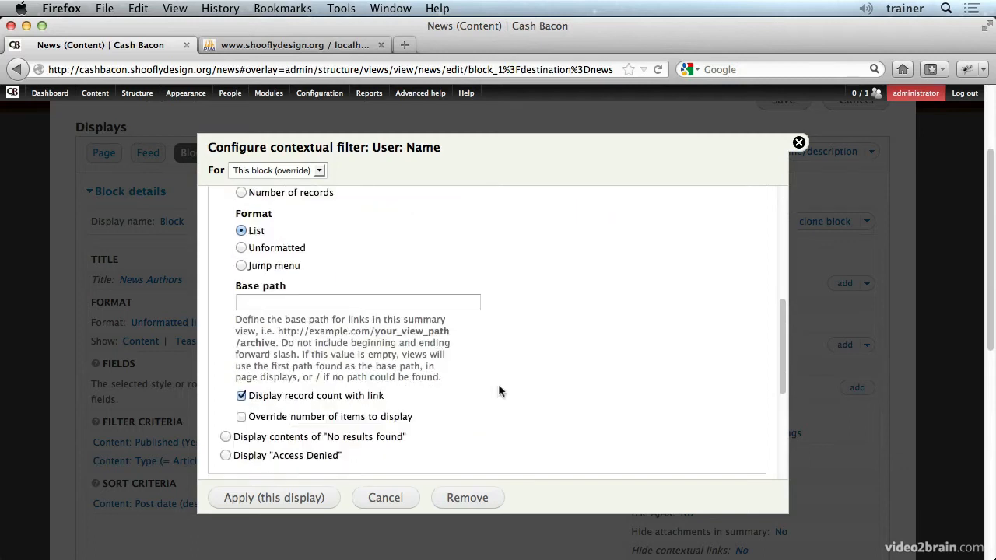
{"action": "scroll", "coordinate": [478, 380], "scroll_direction": "down", "scroll_amount": 2}
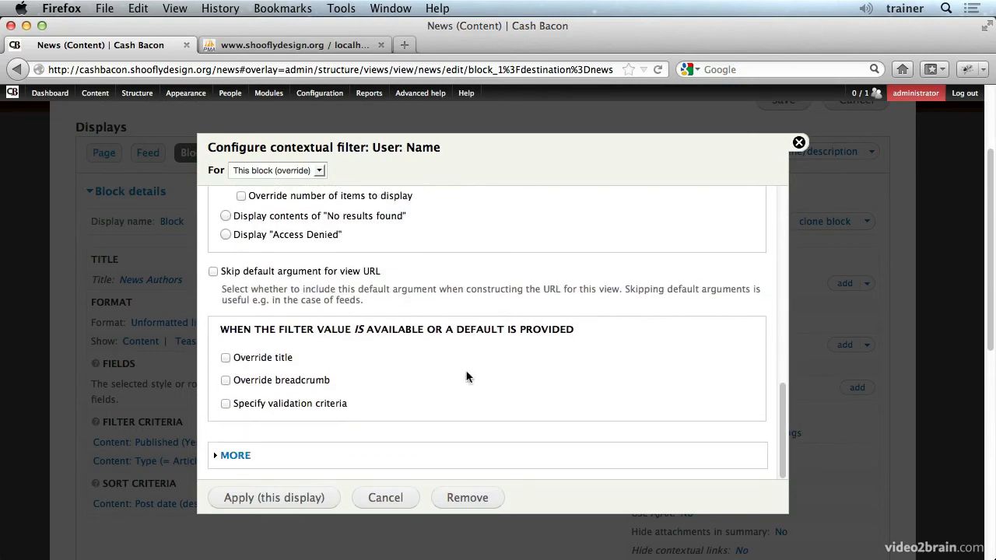
Override the title with "News by %1" when the filter value is available, and apply the User: Name filter to this display.
{"action": "left_click", "coordinate": [270, 362]}
{"action": "left_click", "coordinate": [276, 381]}
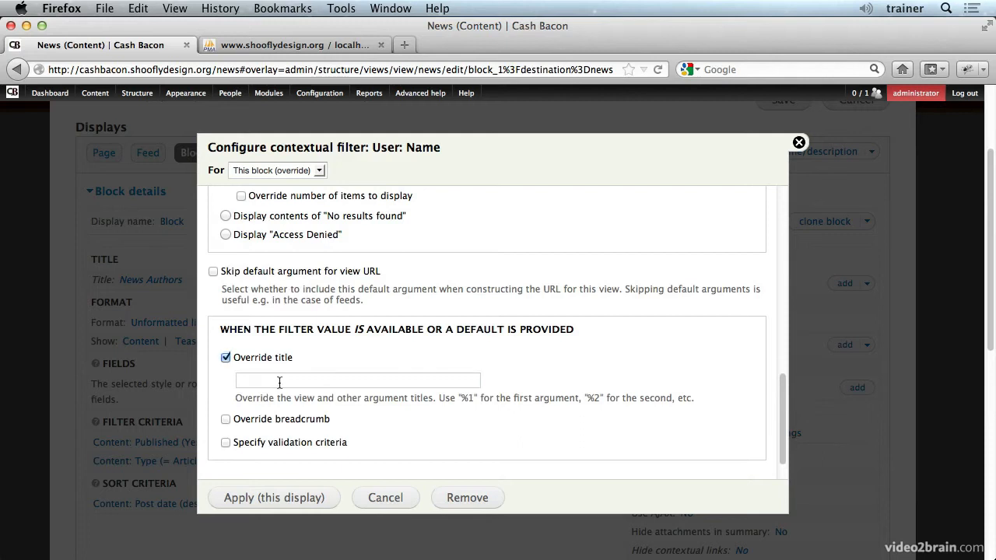
{"action": "type", "text": "News"}
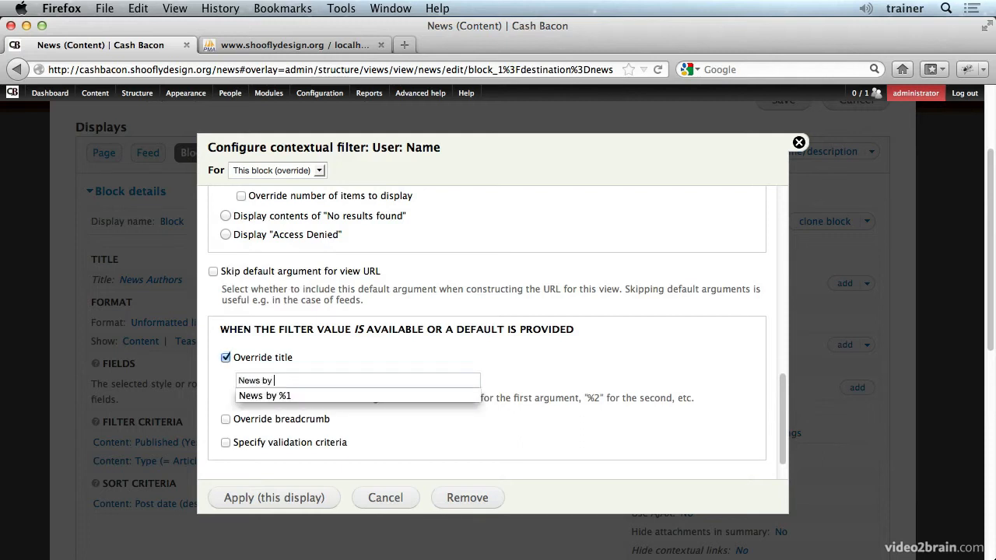
{"action": "type", "text": " by"}
{"action": "left_click", "coordinate": [268, 395]}
{"action": "scroll", "coordinate": [268, 397], "scroll_direction": "down", "scroll_amount": 1}
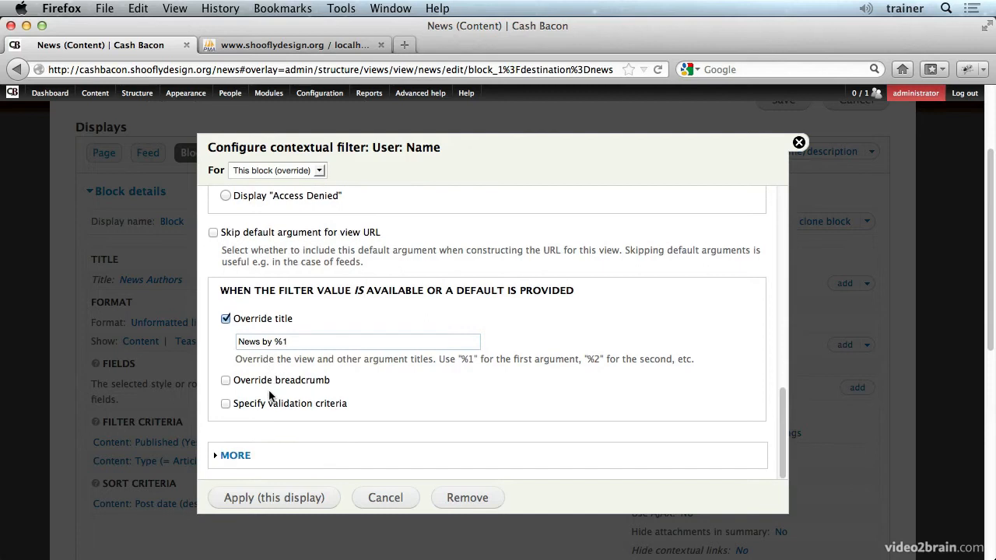
{"action": "left_click", "coordinate": [273, 497]}
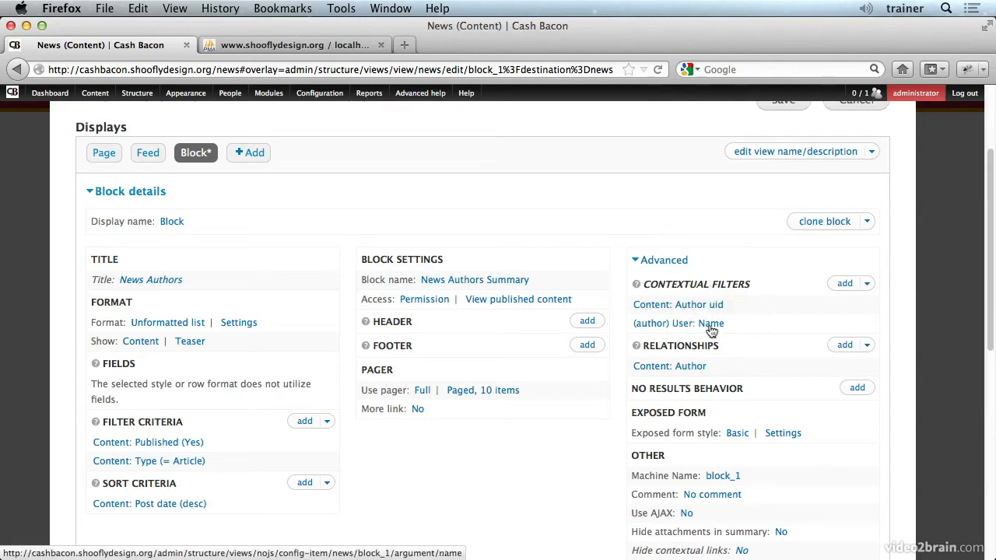
{"action": "scroll", "coordinate": [624, 363], "scroll_direction": "down", "scroll_amount": 8}
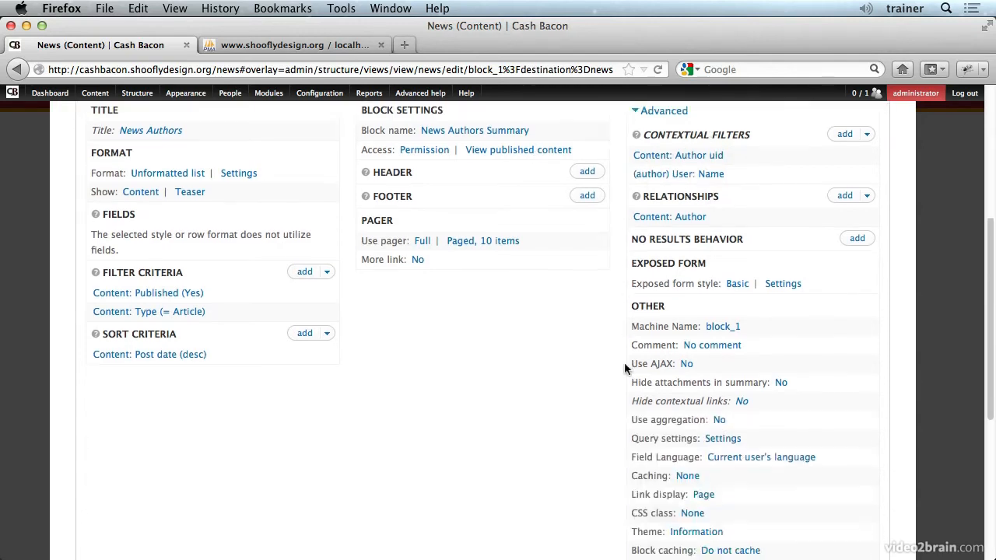
{"action": "left_click", "coordinate": [392, 472]}
{"action": "type", "text": "1/administrator"}
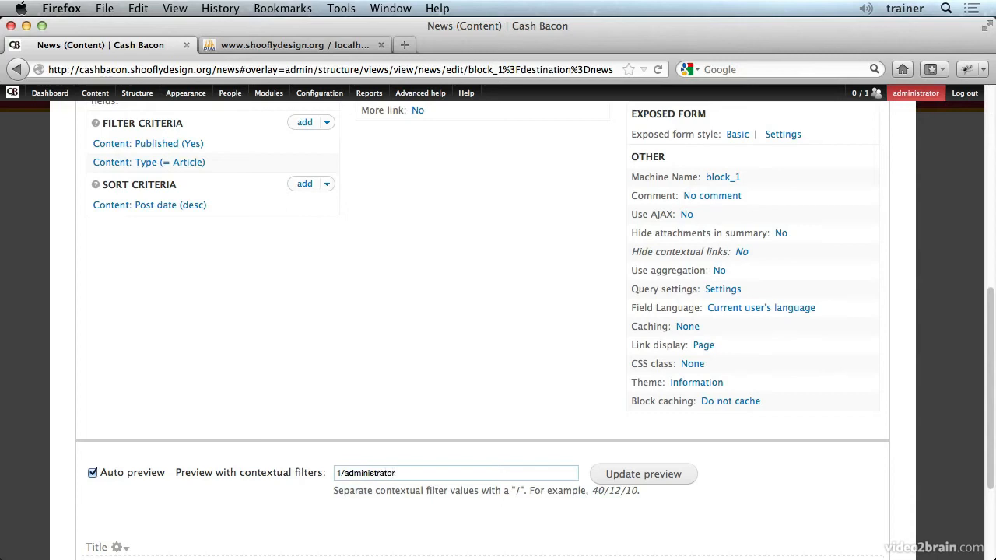
{"action": "key", "text": "super+a"}
{"action": "key", "text": "BackSpace"}
Remove the Content: Author uid contextual filter from the News Authors block display.
{"action": "scroll", "coordinate": [443, 397], "scroll_direction": "up", "scroll_amount": 5}
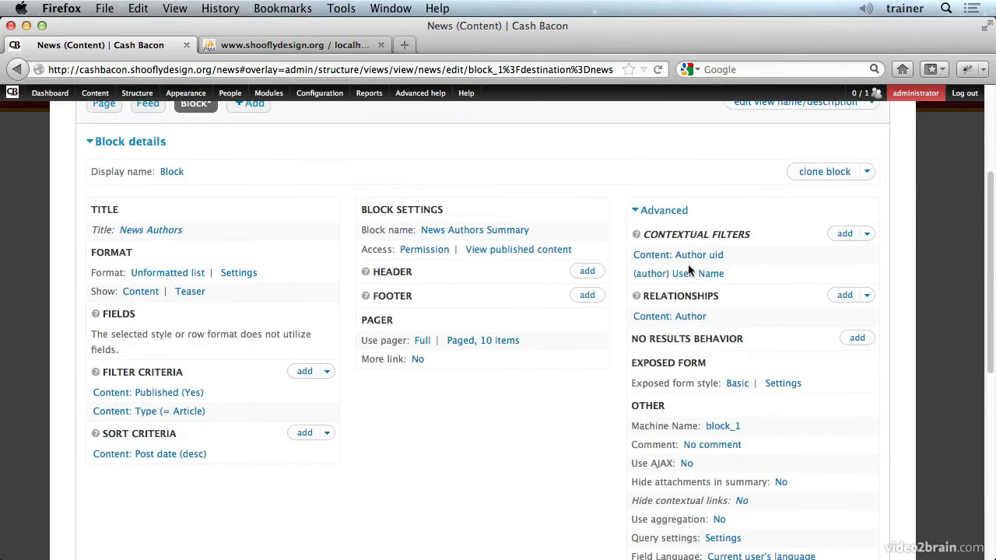
{"action": "left_click", "coordinate": [713, 258]}
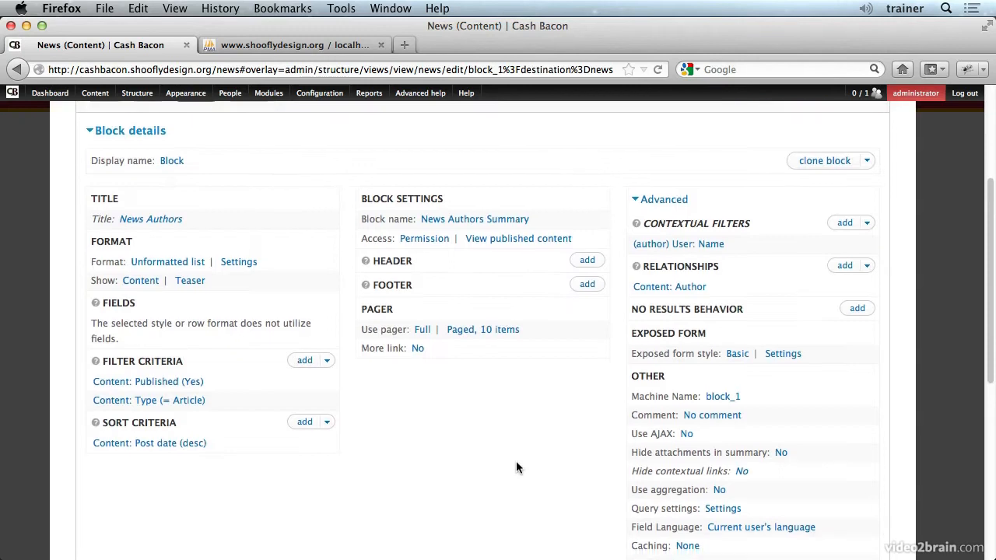
Preview the block with cashbacon as the contextual filter value.
{"action": "scroll", "coordinate": [516, 464], "scroll_direction": "down", "scroll_amount": 8}
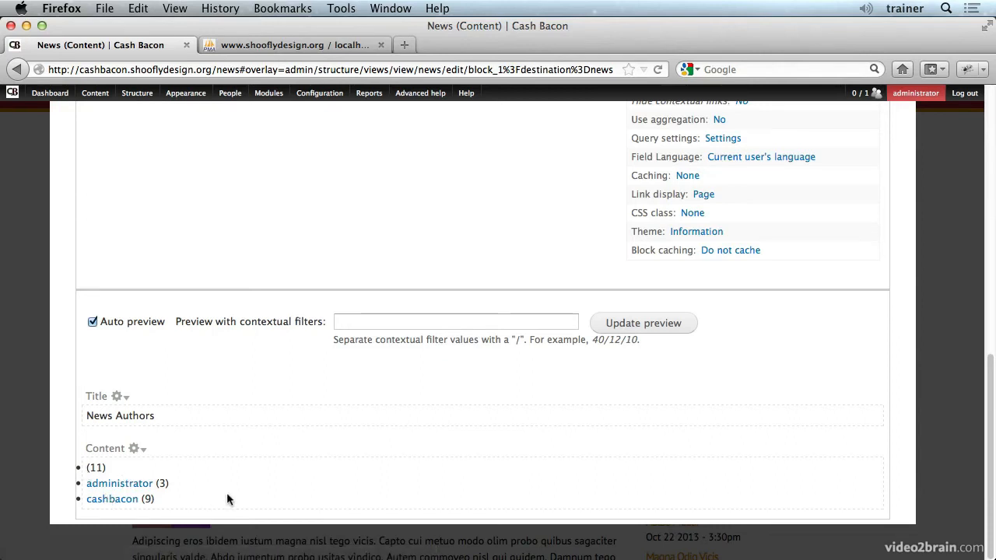
{"action": "left_click", "coordinate": [380, 327]}
{"action": "left_click", "coordinate": [622, 325]}
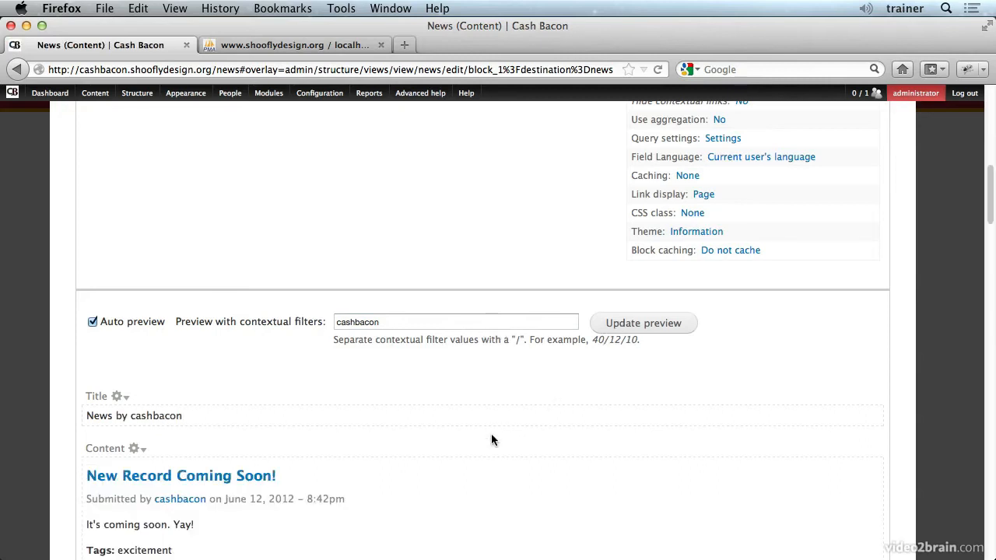
Examine the block preview's title and the author shown on each listed article.
{"action": "scroll", "coordinate": [492, 439], "scroll_direction": "down", "scroll_amount": 8}
{"action": "scroll", "coordinate": [167, 428], "scroll_direction": "down", "scroll_amount": 7}
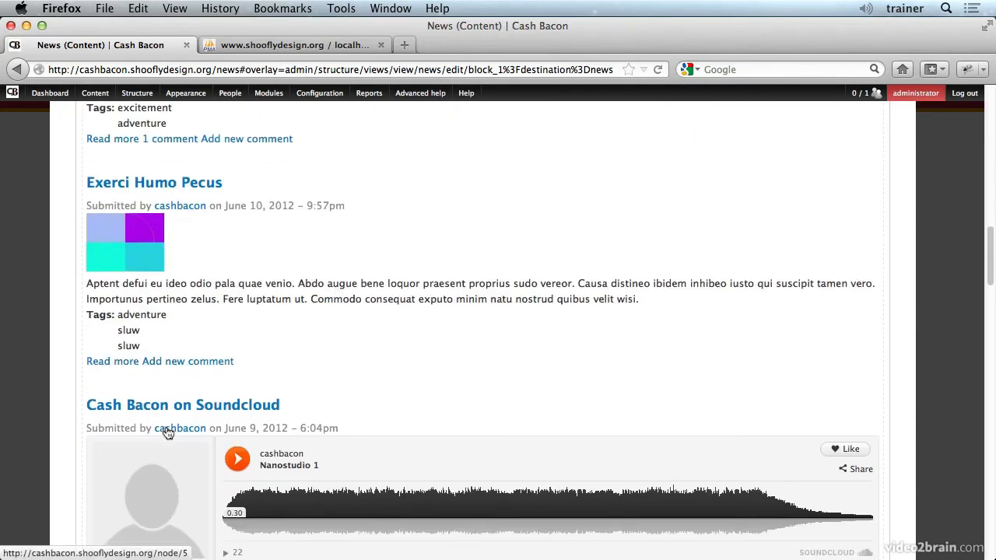
{"action": "scroll", "coordinate": [167, 430], "scroll_direction": "up", "scroll_amount": 5}
{"action": "scroll", "coordinate": [167, 433], "scroll_direction": "up", "scroll_amount": 20}
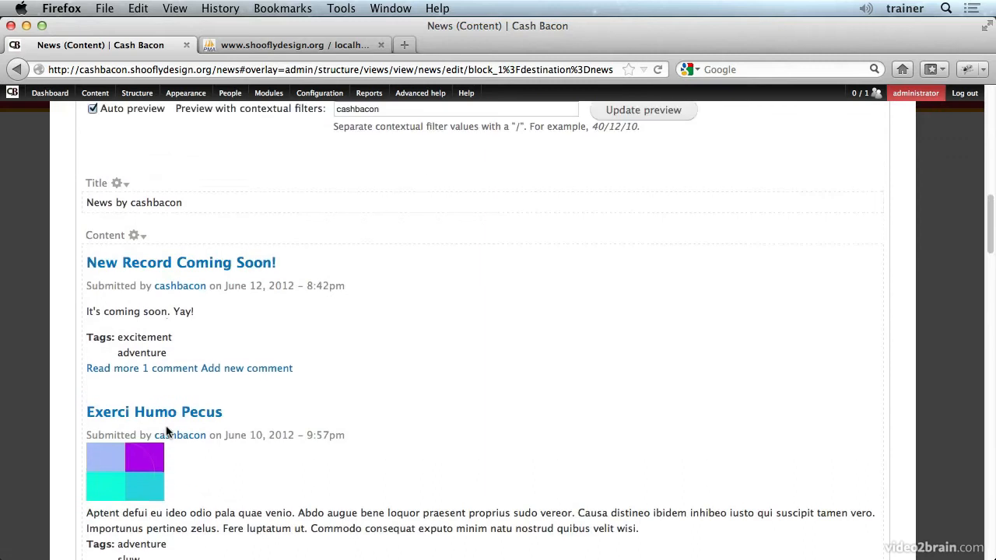
{"action": "scroll", "coordinate": [330, 474], "scroll_direction": "down", "scroll_amount": 4}
{"action": "scroll", "coordinate": [330, 473], "scroll_direction": "down", "scroll_amount": 3}
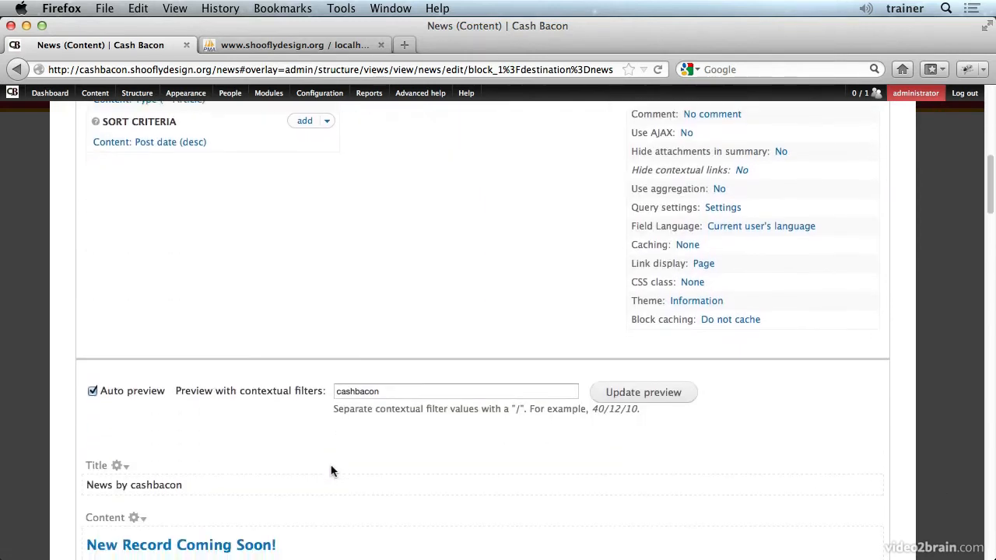
{"action": "scroll", "coordinate": [338, 344], "scroll_direction": "down", "scroll_amount": 8}
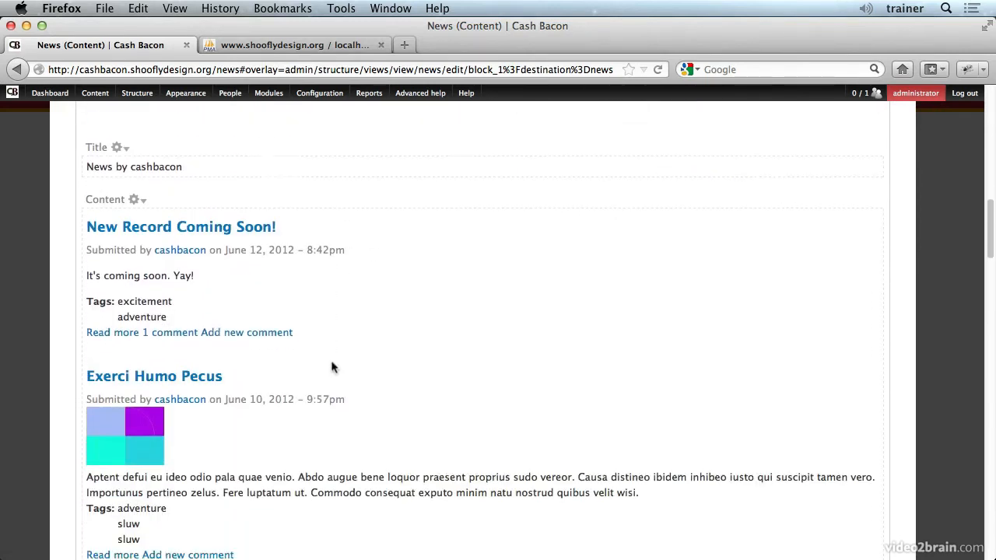
{"action": "scroll", "coordinate": [275, 334], "scroll_direction": "up", "scroll_amount": 5}
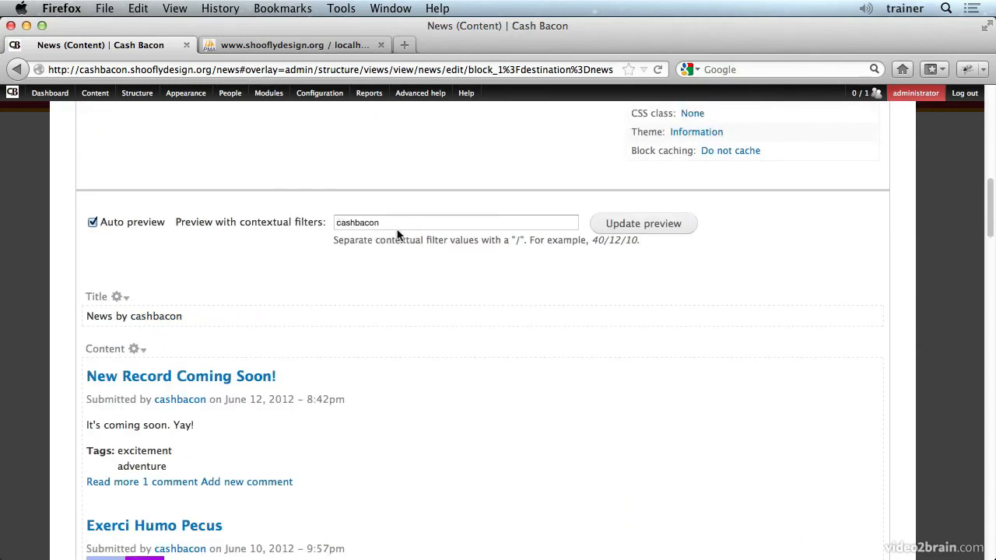
{"action": "scroll", "coordinate": [454, 294], "scroll_direction": "down", "scroll_amount": 4}
Save the News view and open administrator's articles from the News Authors block on the site.
{"action": "scroll", "coordinate": [454, 294], "scroll_direction": "up", "scroll_amount": 20}
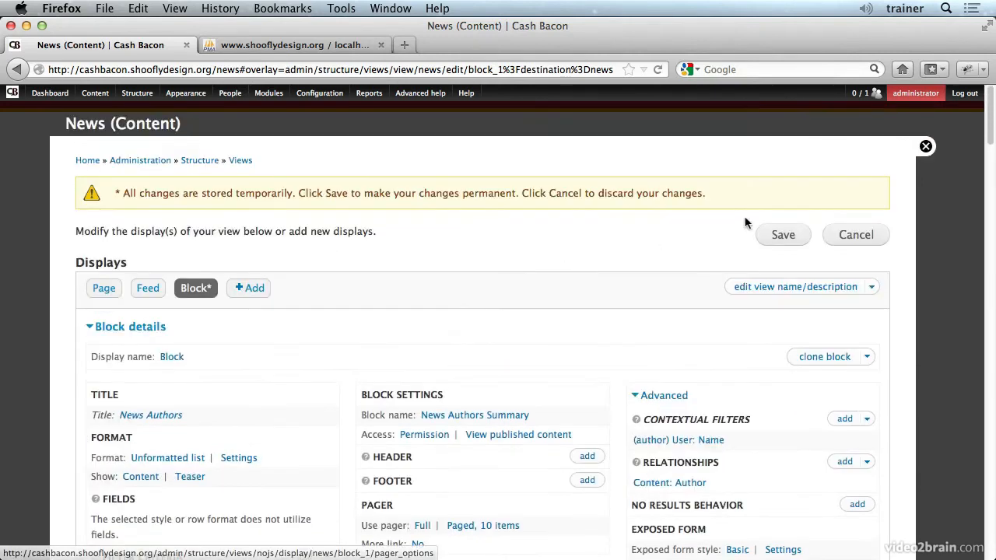
{"action": "left_click", "coordinate": [781, 235]}
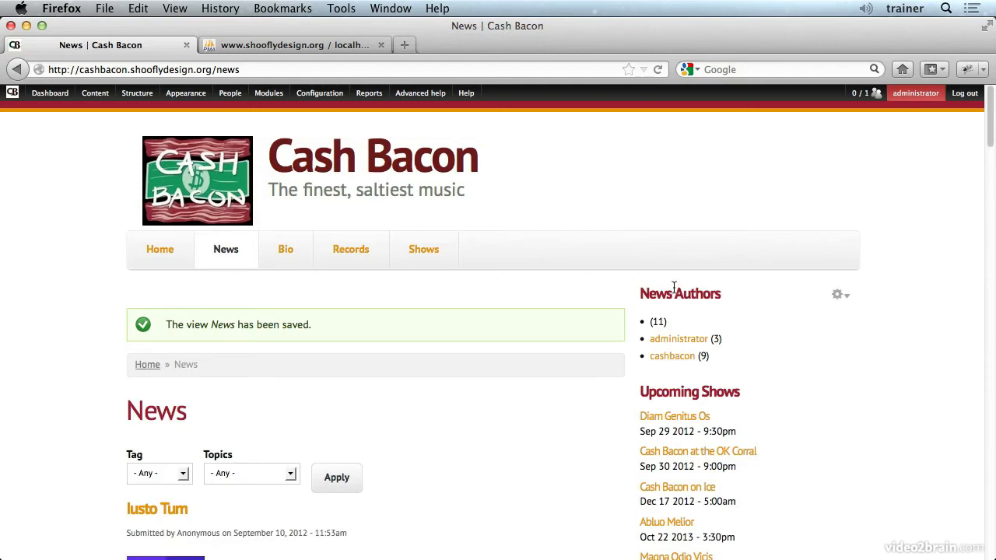
{"action": "left_click", "coordinate": [677, 343]}
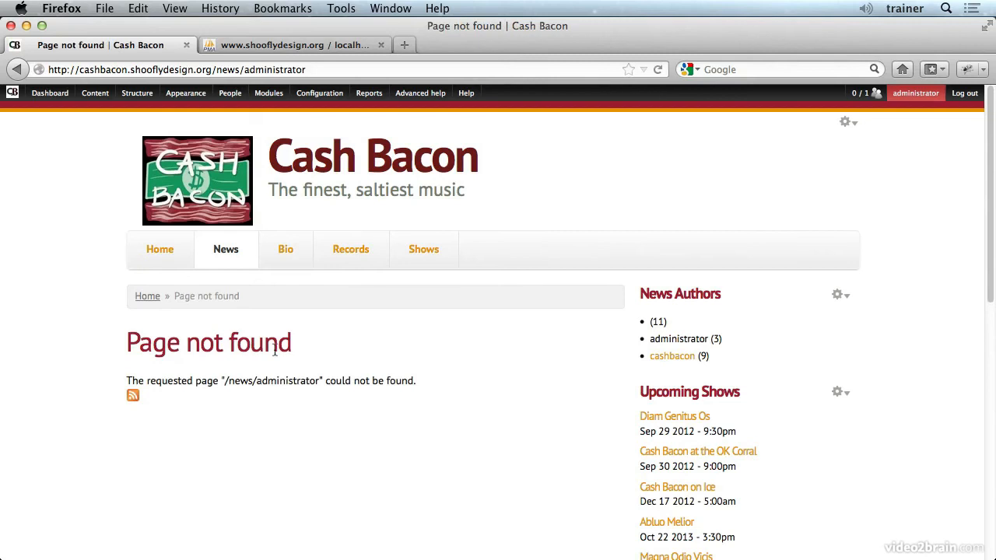
Reopen the News Authors block's view for editing and preview it with administrator as the contextual filter value.
{"action": "left_click", "coordinate": [836, 298]}
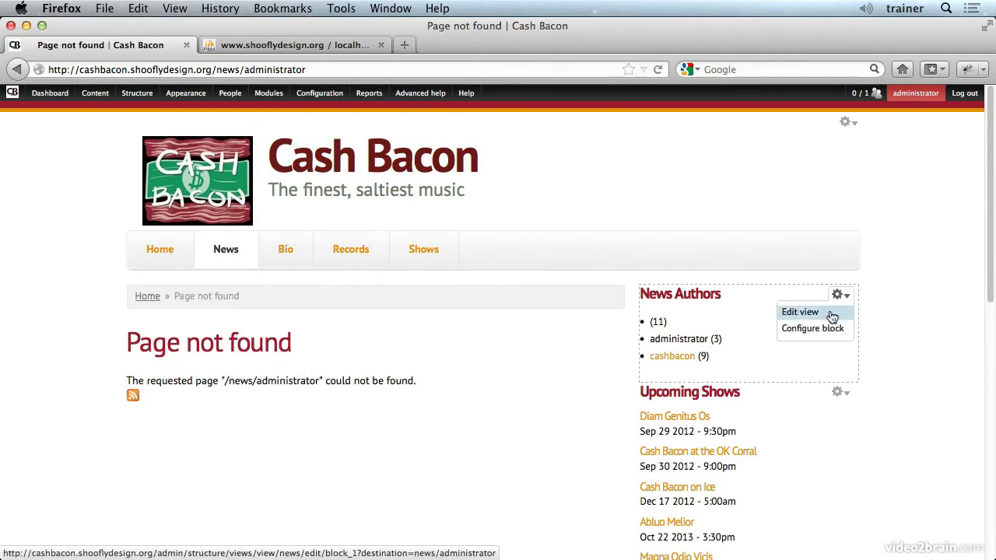
{"action": "left_click", "coordinate": [830, 313]}
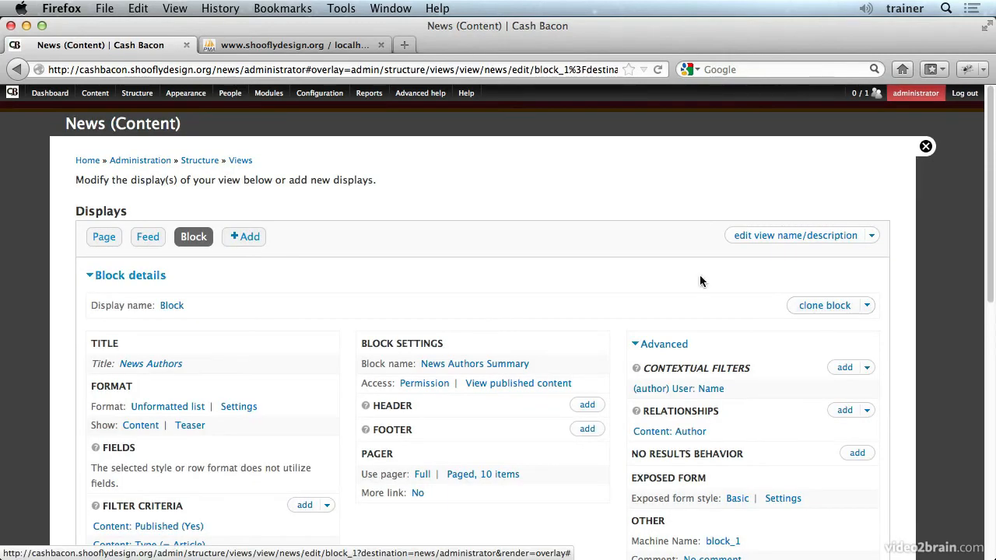
{"action": "scroll", "coordinate": [437, 340], "scroll_direction": "down", "scroll_amount": 10}
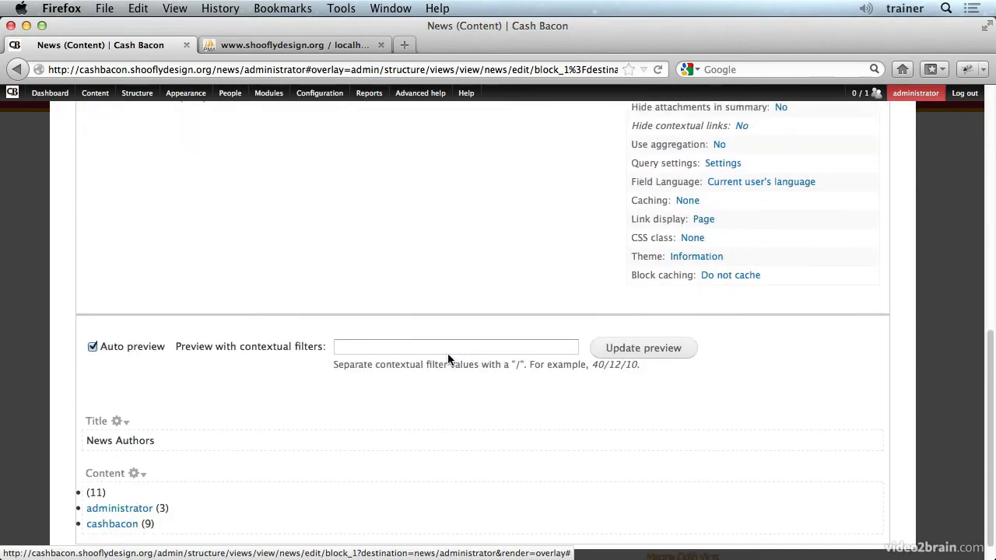
{"action": "left_click", "coordinate": [364, 327]}
{"action": "type", "text": "admin"}
{"action": "key", "text": "Down"}
{"action": "key", "text": "Return"}
{"action": "left_click", "coordinate": [652, 331]}
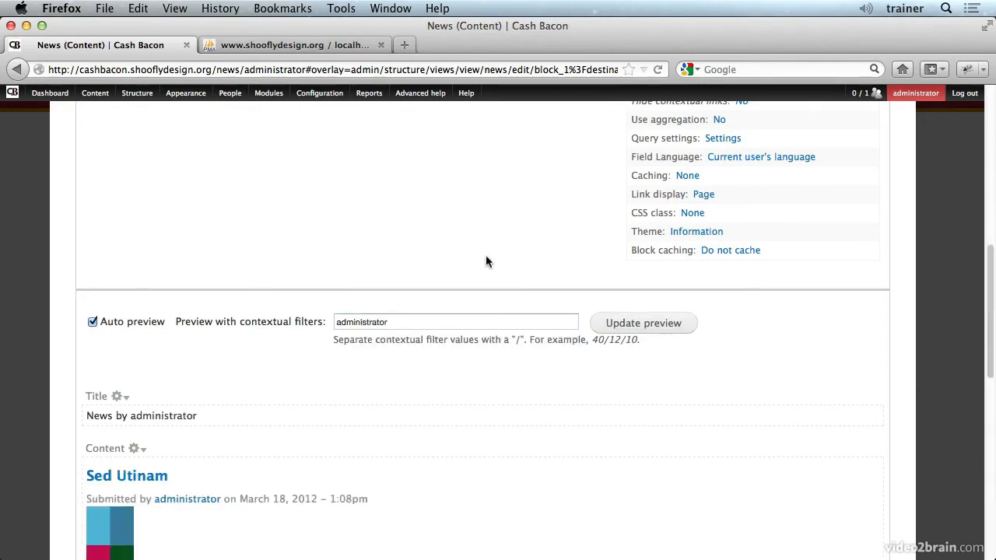
Clear the preview's contextual filter value and switch to the view's Page display.
{"action": "double_click", "coordinate": [457, 322]}
{"action": "key", "text": "BackSpace"}
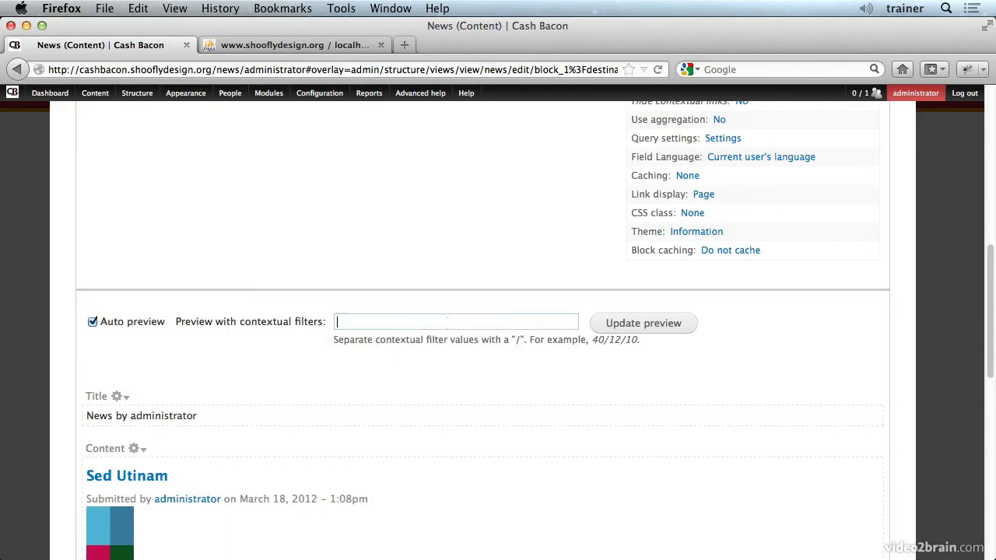
{"action": "scroll", "coordinate": [464, 374], "scroll_direction": "up", "scroll_amount": 6}
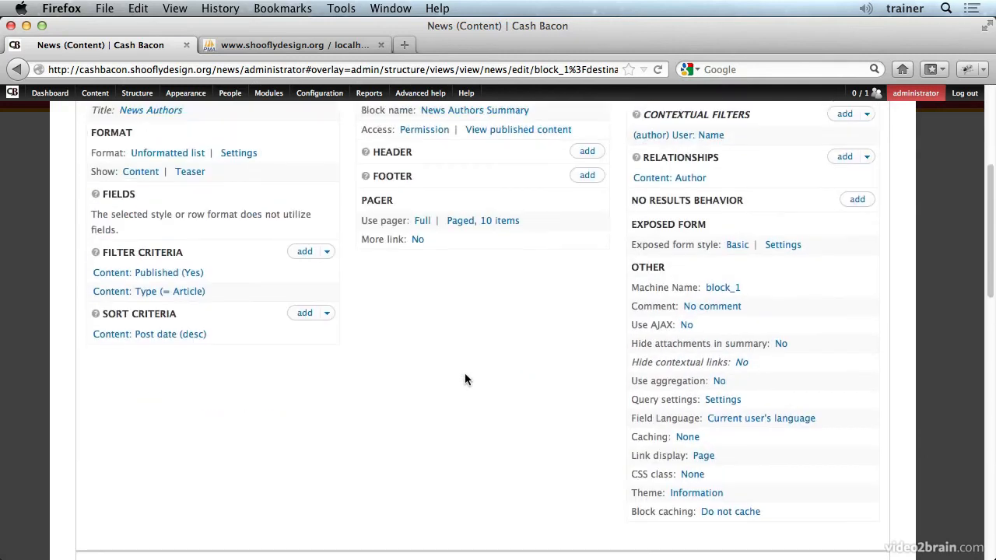
{"action": "scroll", "coordinate": [465, 379], "scroll_direction": "up", "scroll_amount": 6}
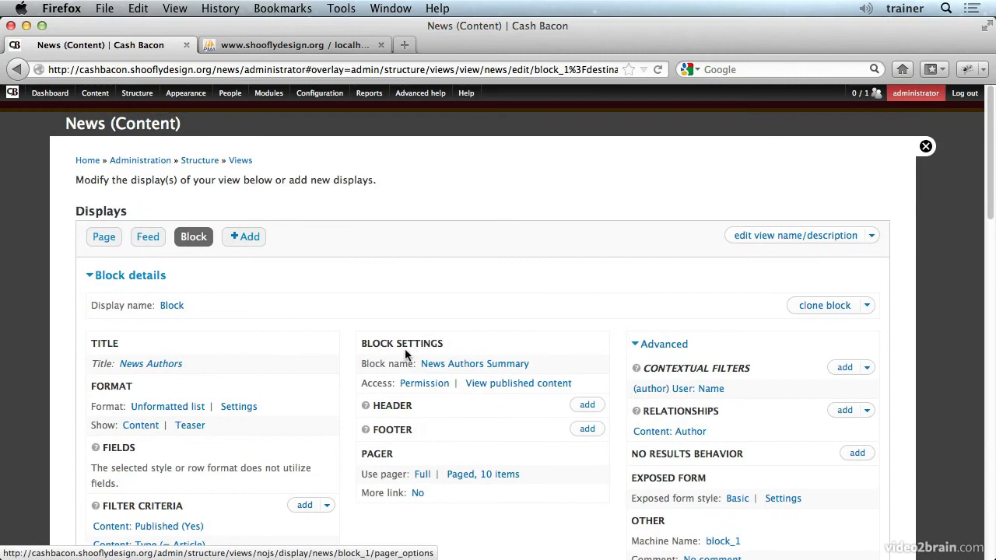
{"action": "left_click", "coordinate": [104, 238]}
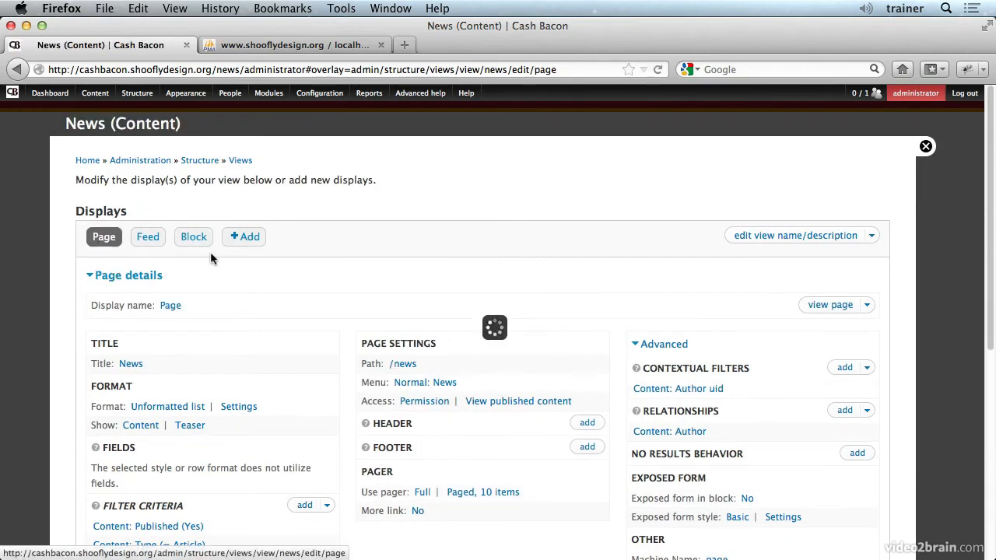
Set the Content: Author uid filter's user validation to only allow string usernames and apply it to all displays except overridden ones.
{"action": "left_click", "coordinate": [711, 390]}
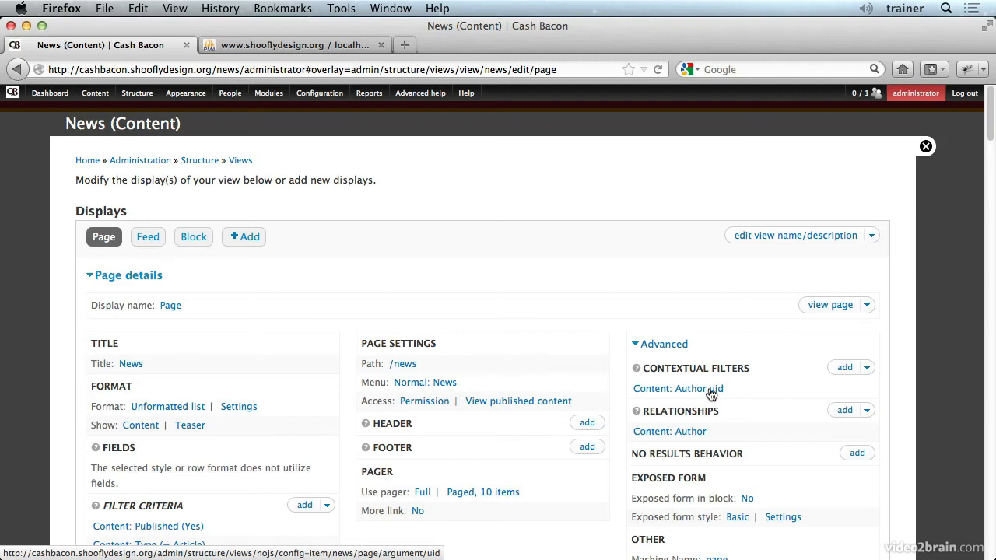
{"action": "scroll", "coordinate": [557, 372], "scroll_direction": "down", "scroll_amount": 5}
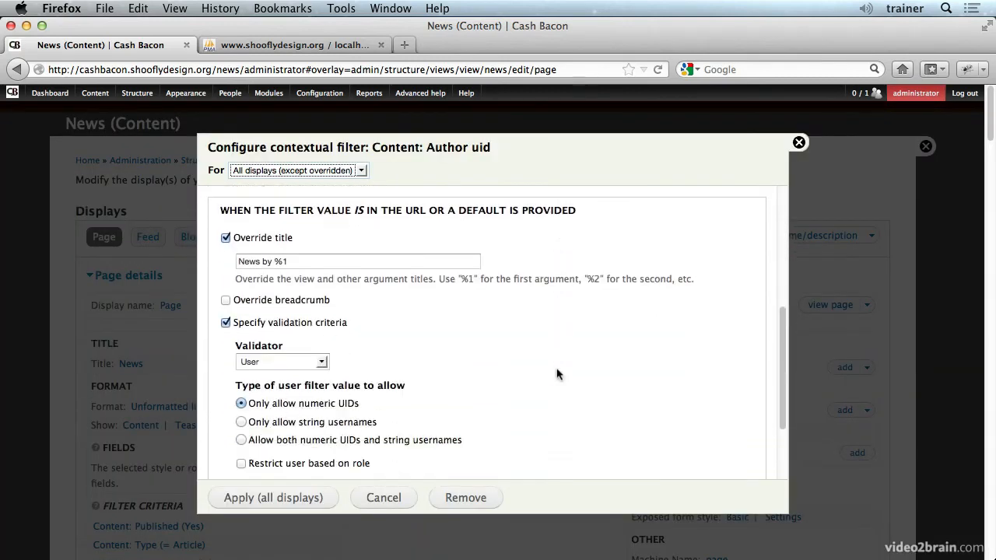
{"action": "scroll", "coordinate": [557, 372], "scroll_direction": "down", "scroll_amount": 3}
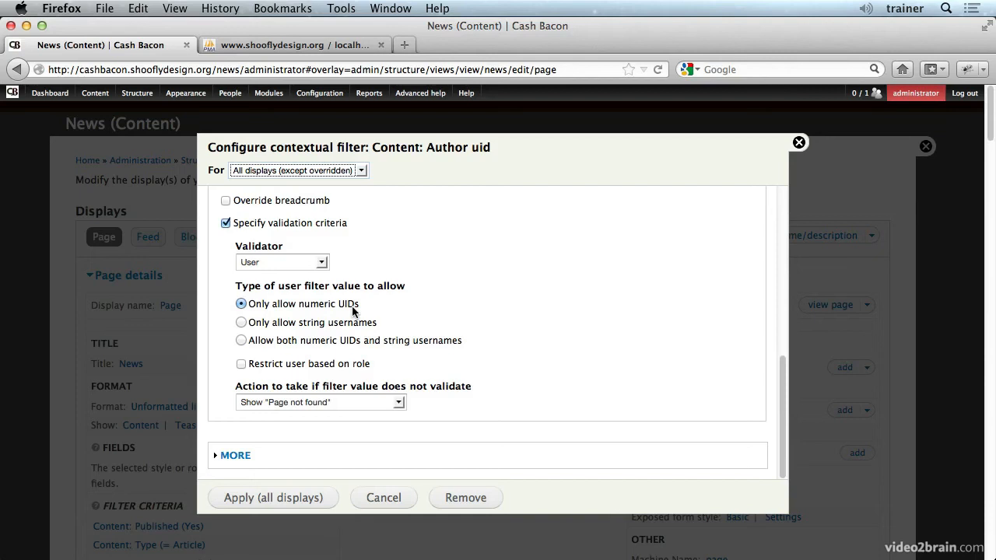
{"action": "left_click", "coordinate": [241, 323]}
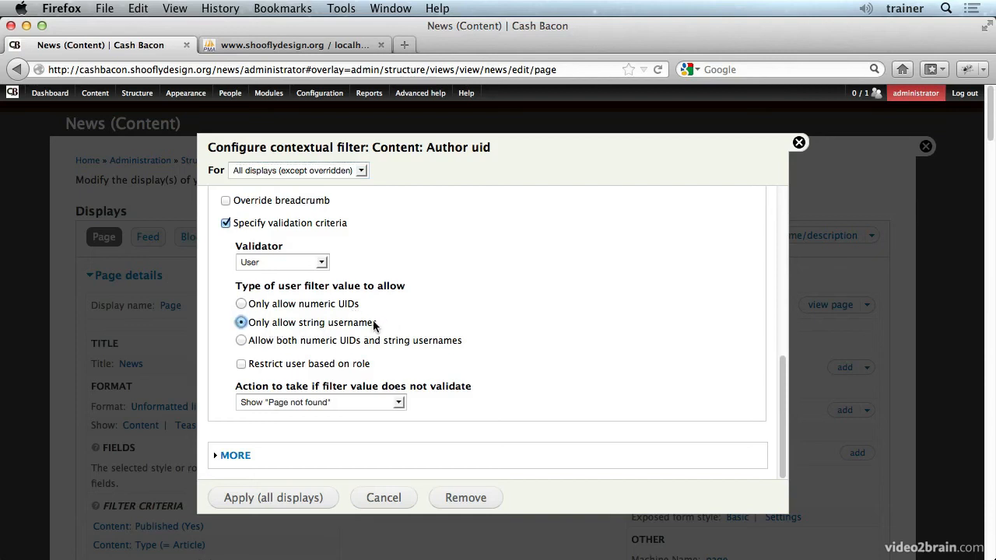
{"action": "left_click", "coordinate": [266, 498]}
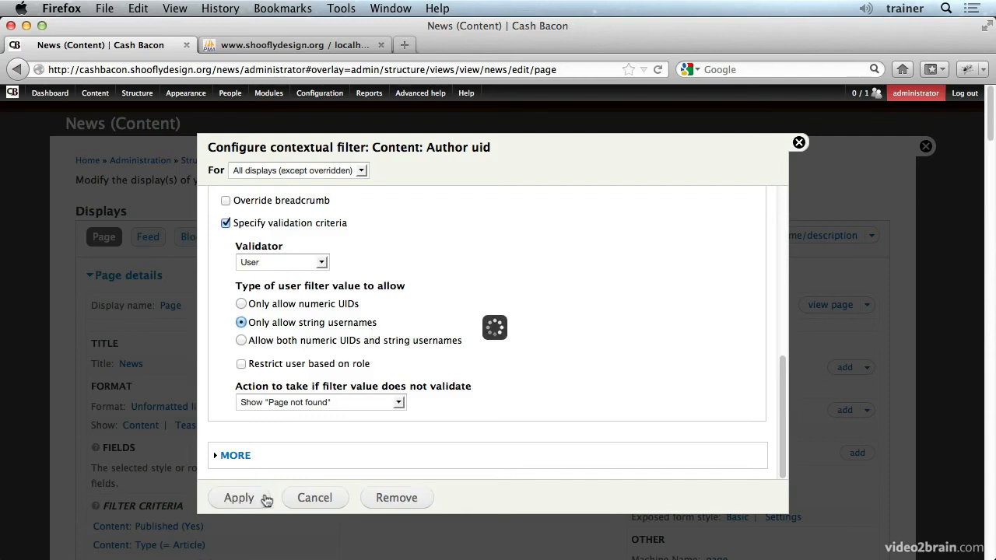
Preview the Page display with administrator as the contextual filter value.
{"action": "scroll", "coordinate": [327, 459], "scroll_direction": "down", "scroll_amount": 8}
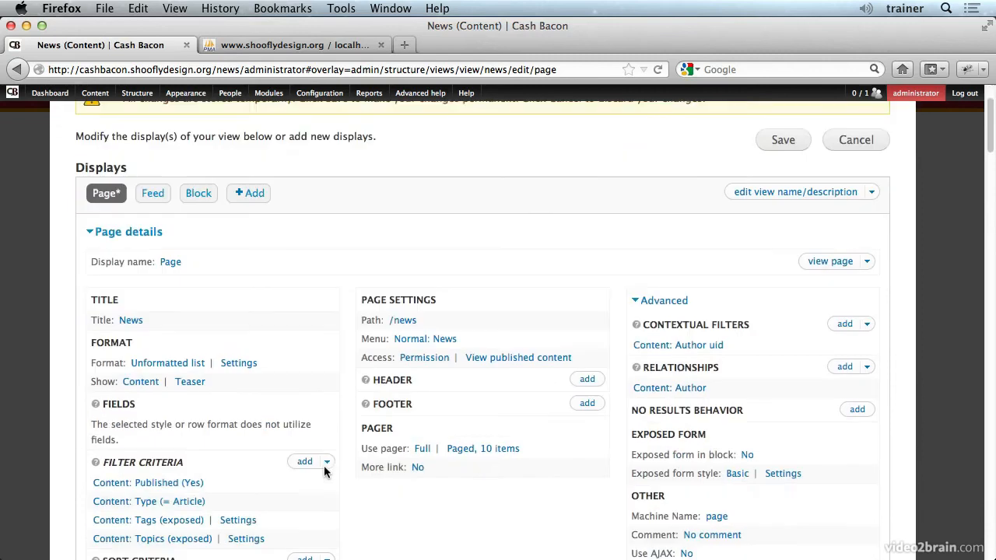
{"action": "scroll", "coordinate": [325, 472], "scroll_direction": "down", "scroll_amount": 5}
{"action": "left_click", "coordinate": [375, 260]}
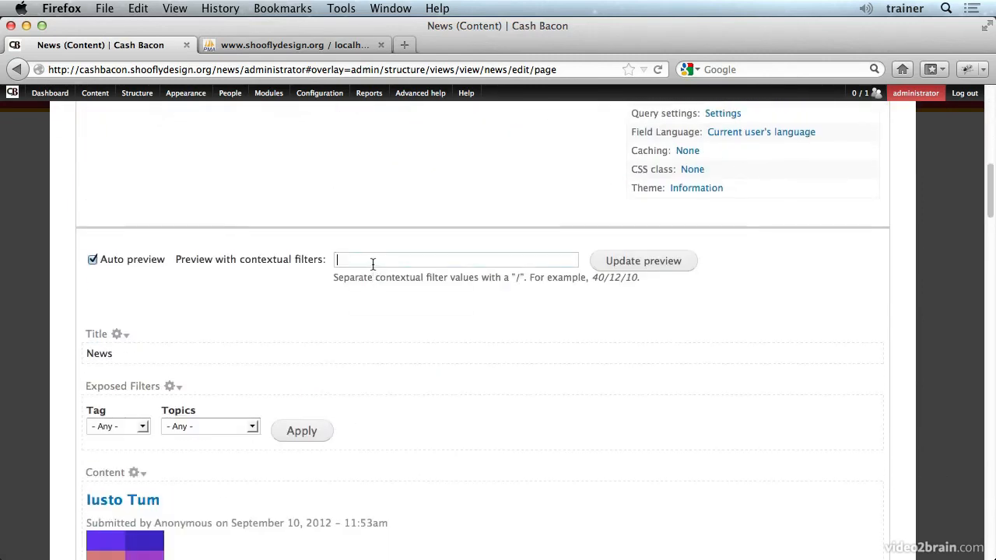
{"action": "type", "text": "admini"}
{"action": "key", "text": "Down"}
{"action": "key", "text": "Tab"}
{"action": "left_click", "coordinate": [621, 270]}
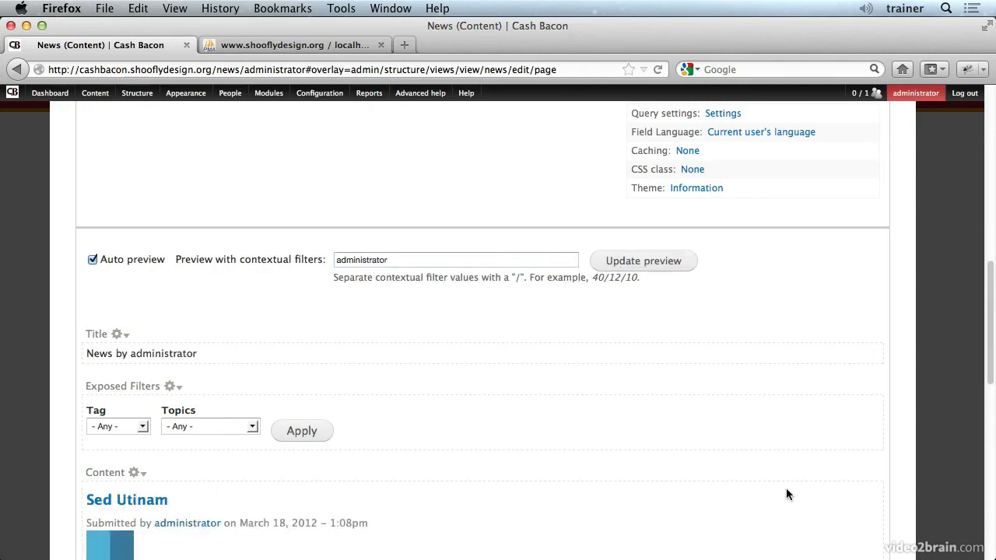
Save the News view and, back on the site, open cashbacon's articles from the News Authors block.
{"action": "scroll", "coordinate": [738, 454], "scroll_direction": "up", "scroll_amount": 10}
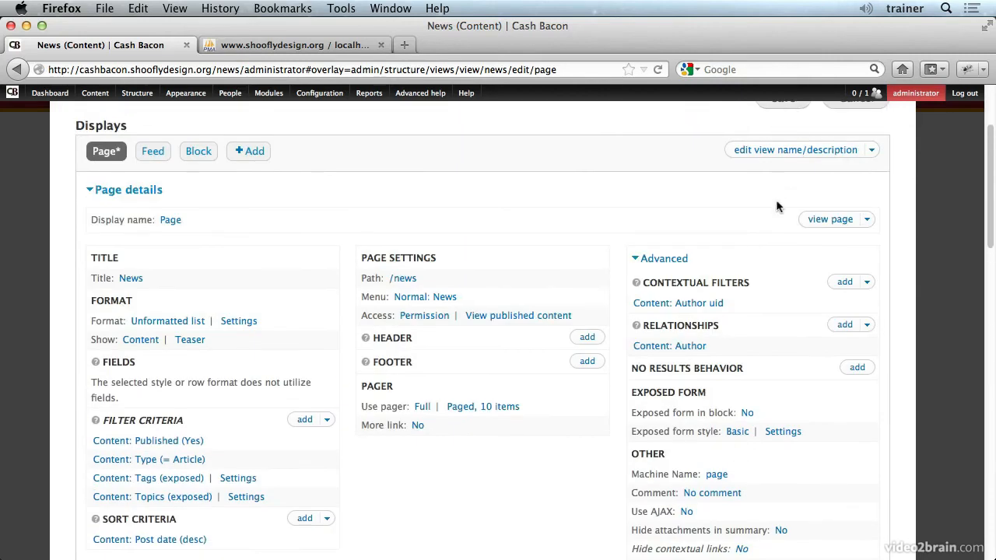
{"action": "left_click", "coordinate": [781, 187]}
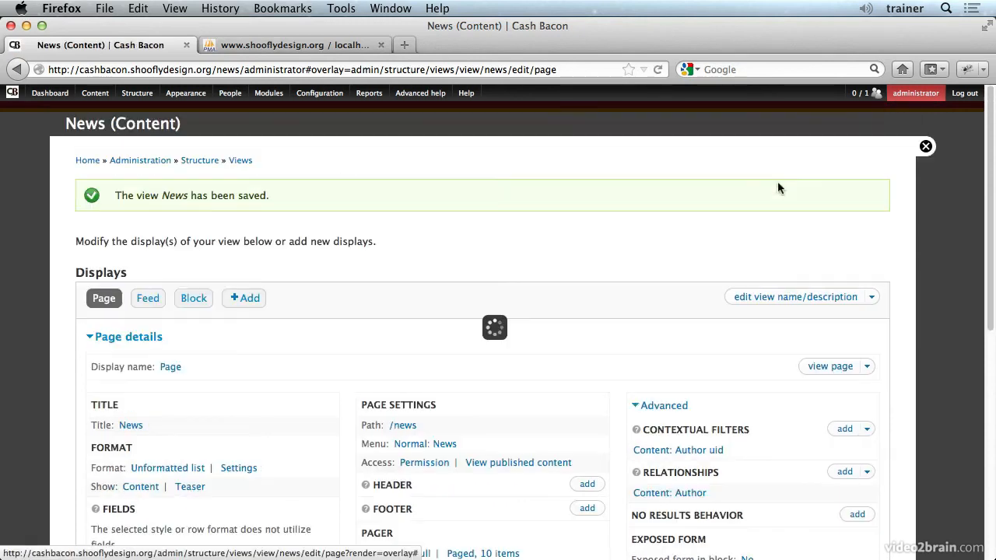
{"action": "left_click", "coordinate": [922, 150]}
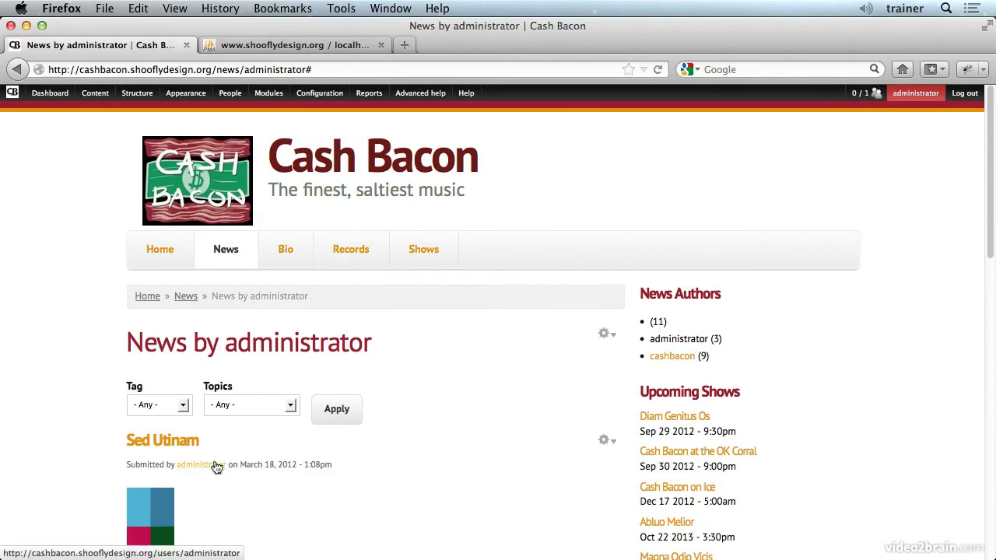
{"action": "left_click", "coordinate": [673, 358]}
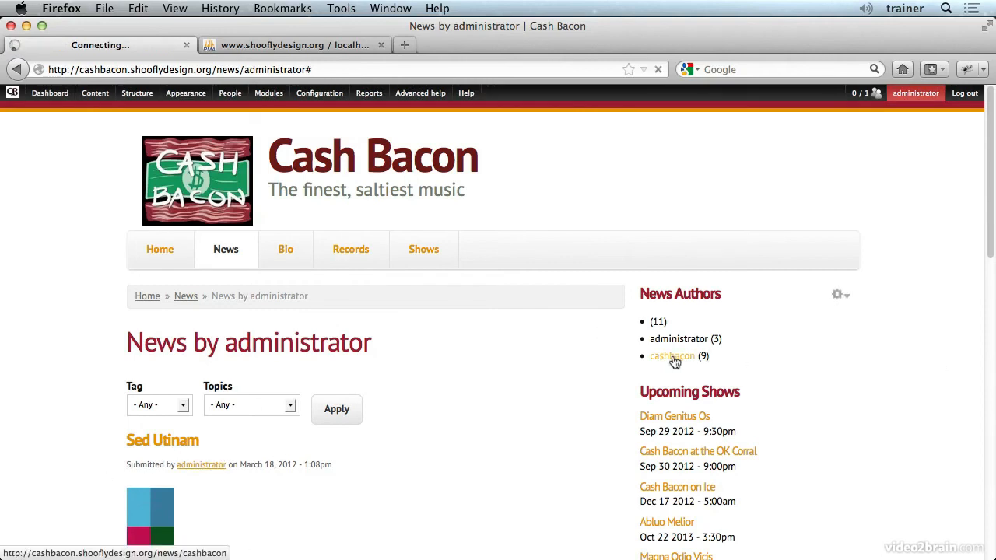